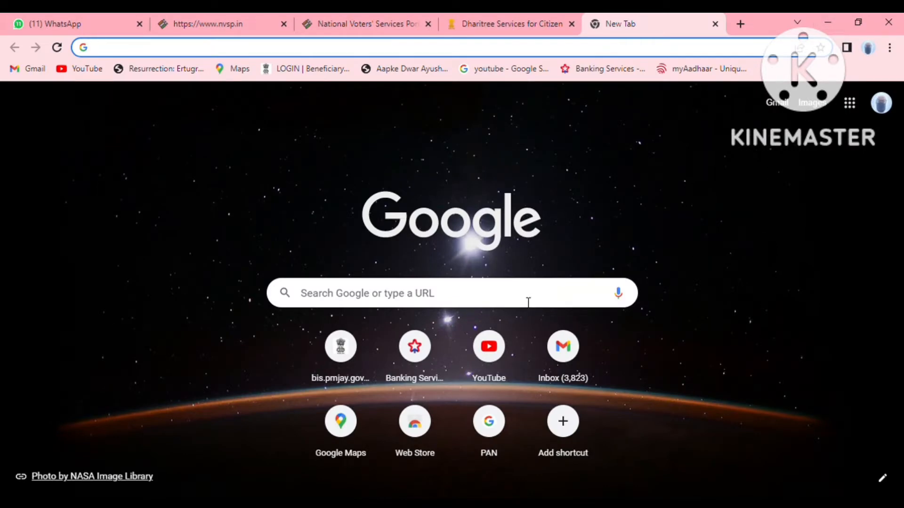
Search Google for 'NVSP' and open the National Voter's Service Portal result.
click(478, 301)
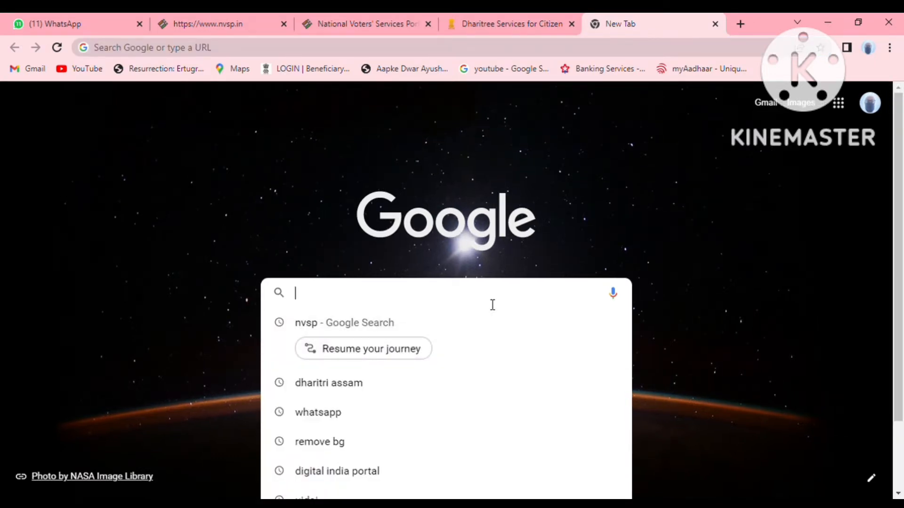
text(NVSP)
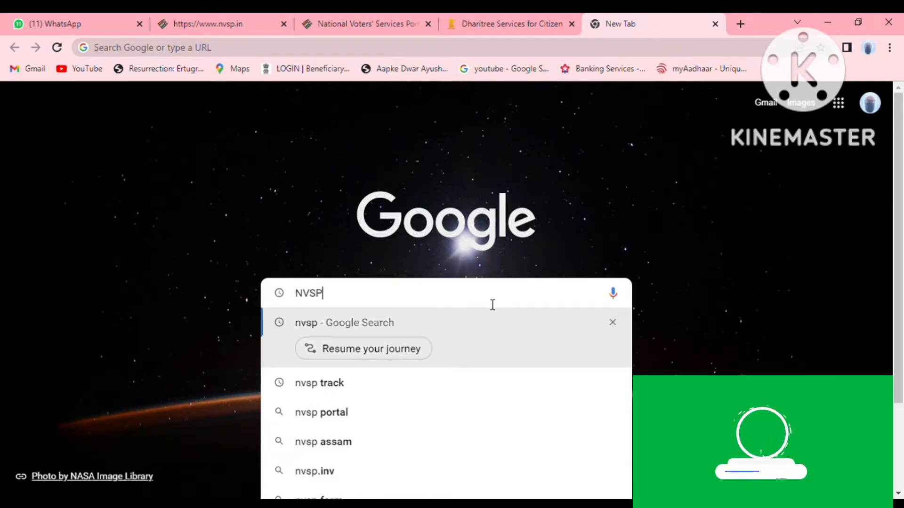
key(Return)
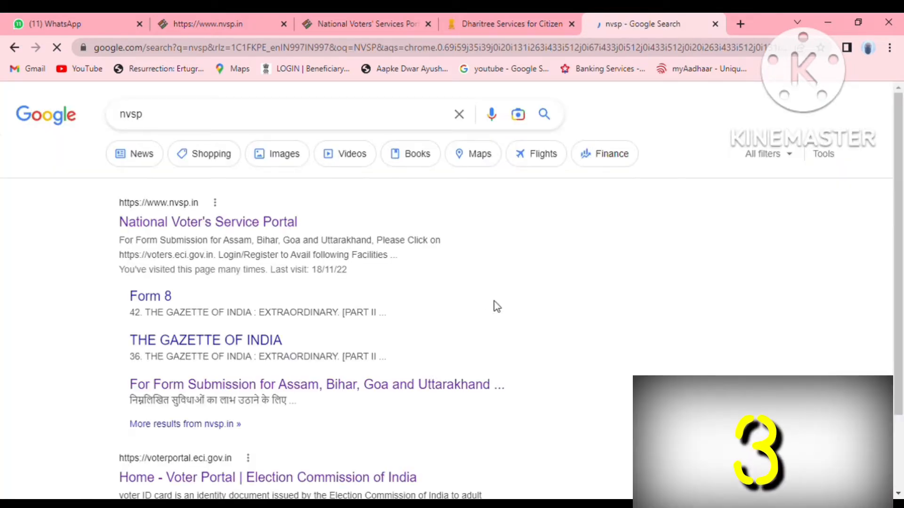
click(258, 229)
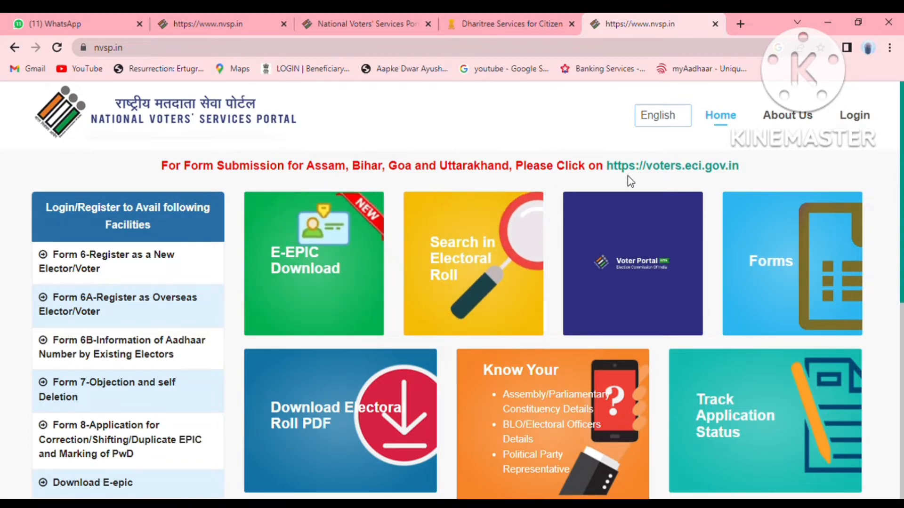
Follow the voters.eci.gov.in link in the red Assam/Bihar/Goa/Uttarakhand notice.
click(658, 168)
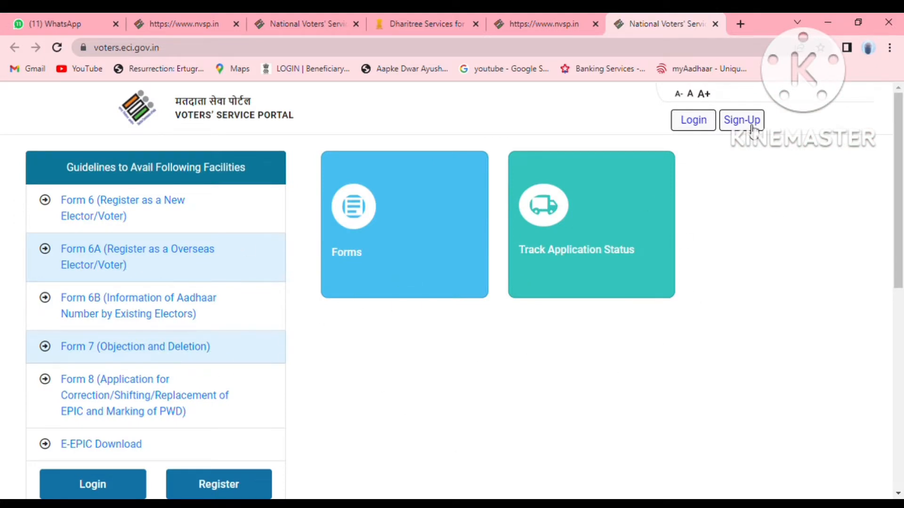
Log in with the registered mobile number, the account password and a verified captcha.
click(701, 127)
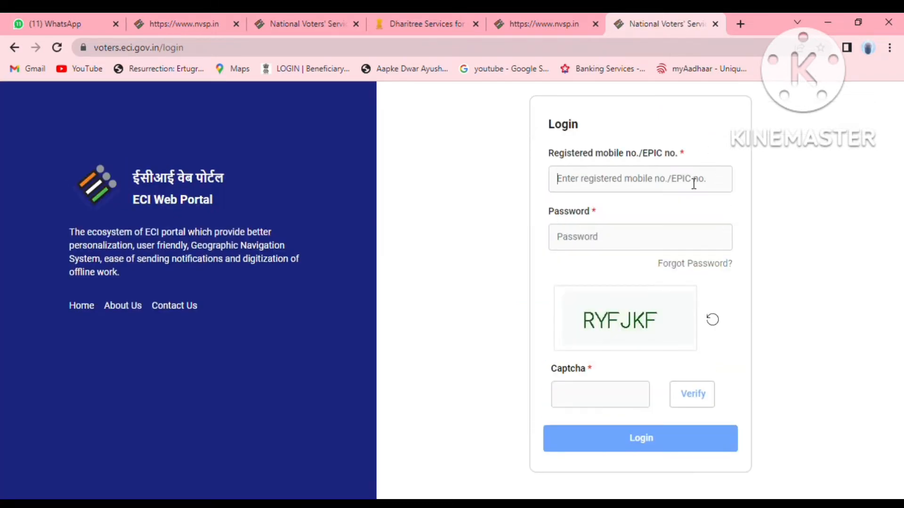
click(670, 215)
click(671, 245)
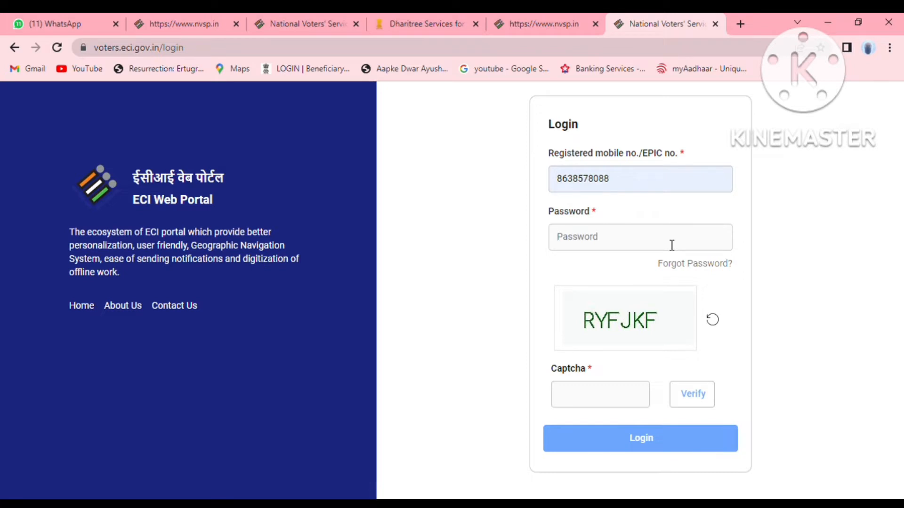
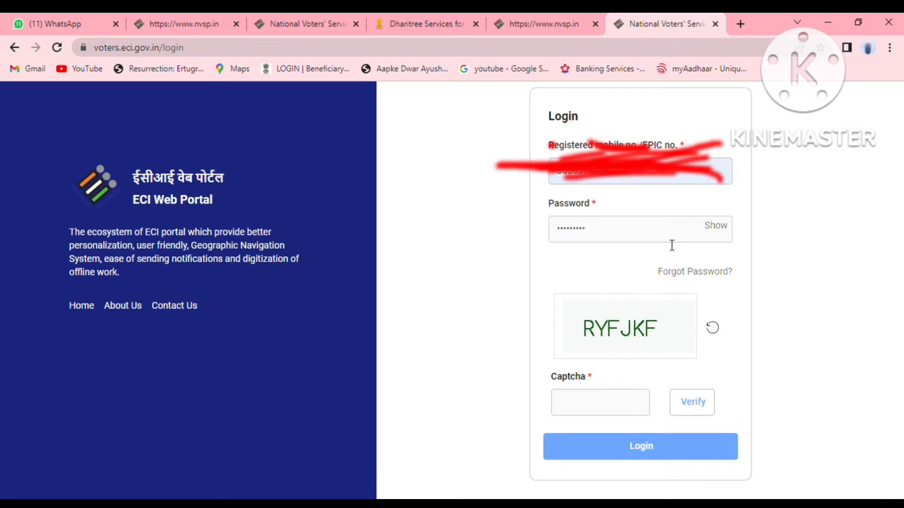
click(620, 408)
text(RYF)
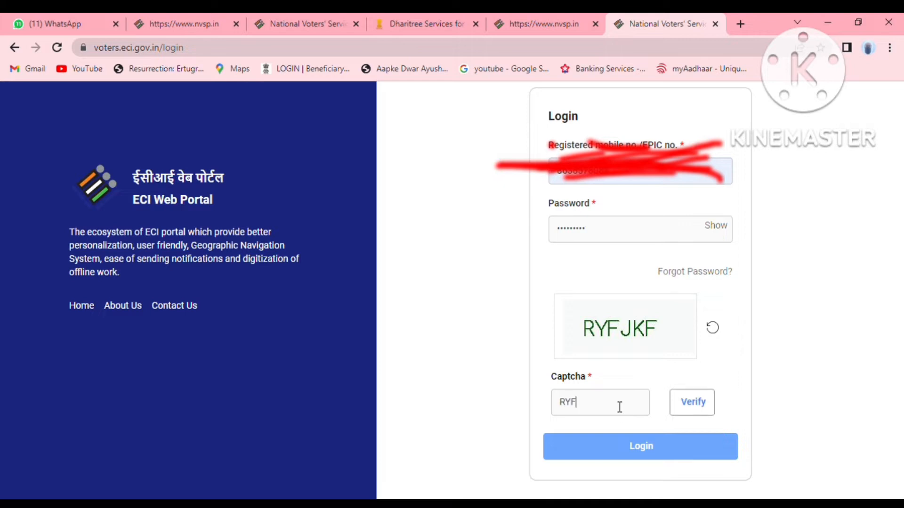
text(JKF)
click(704, 416)
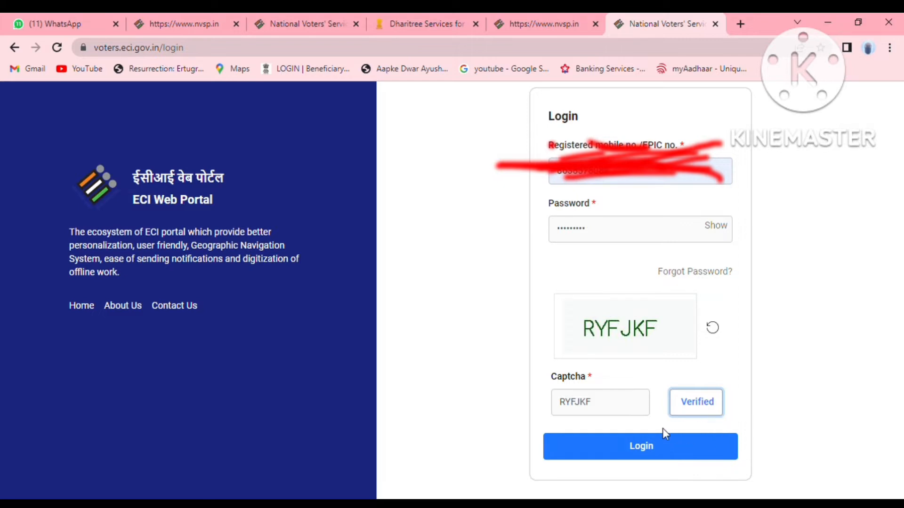
click(676, 448)
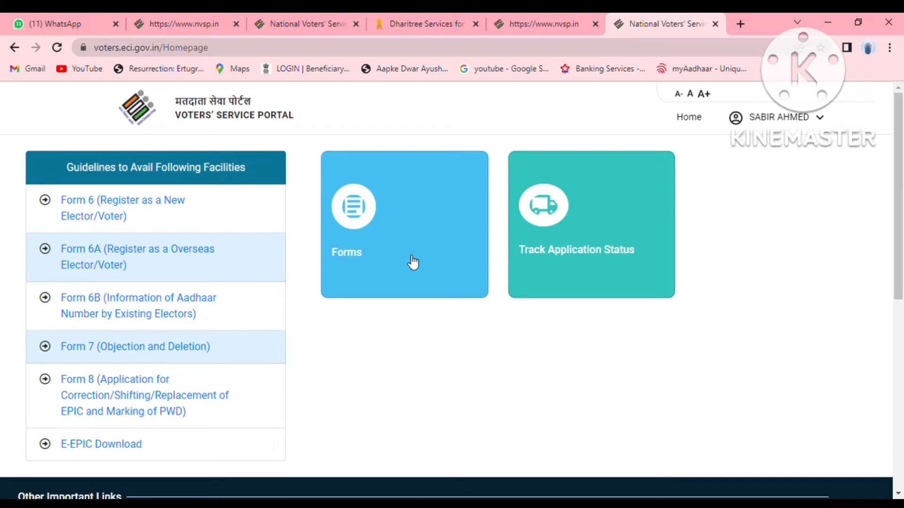
Start a Form 6 new-voter application with the form language set to Assamese.
click(413, 234)
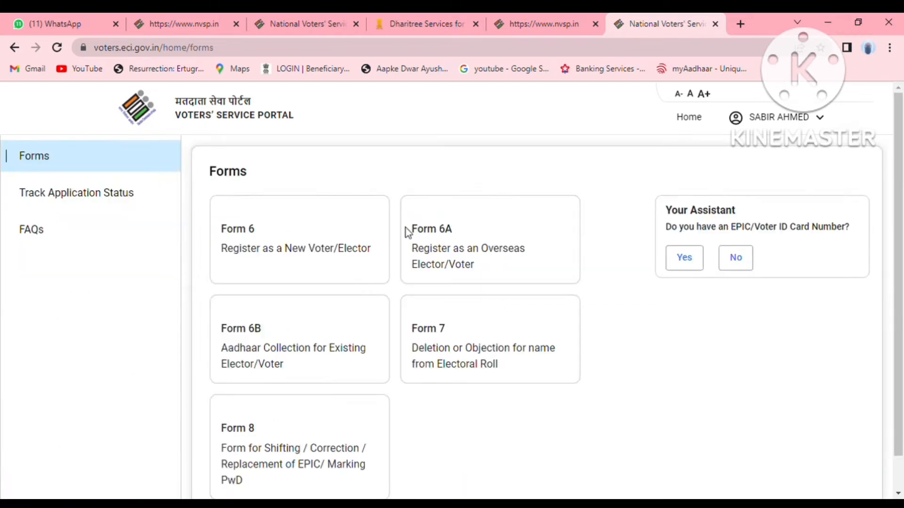
click(303, 261)
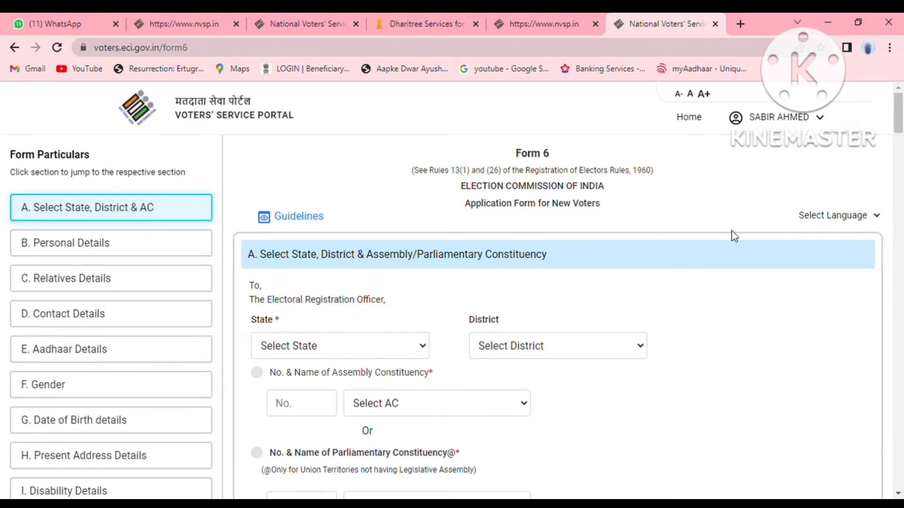
click(877, 216)
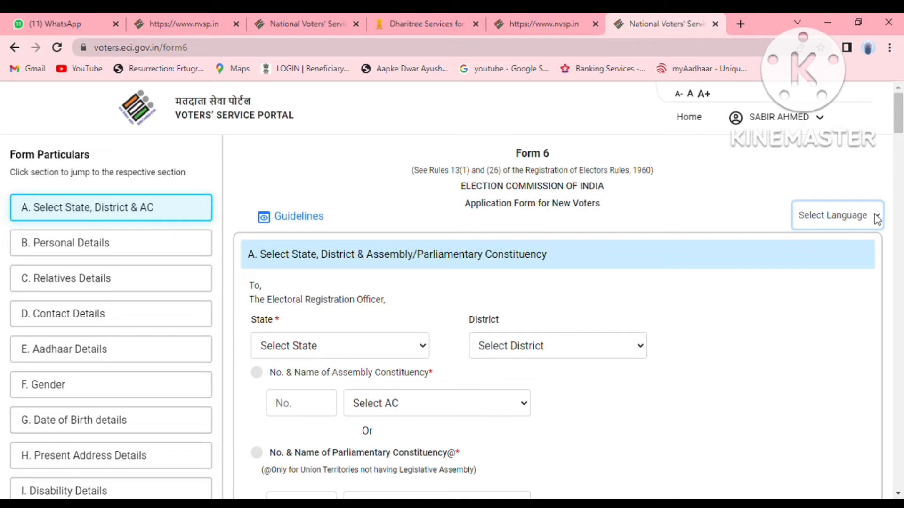
click(843, 325)
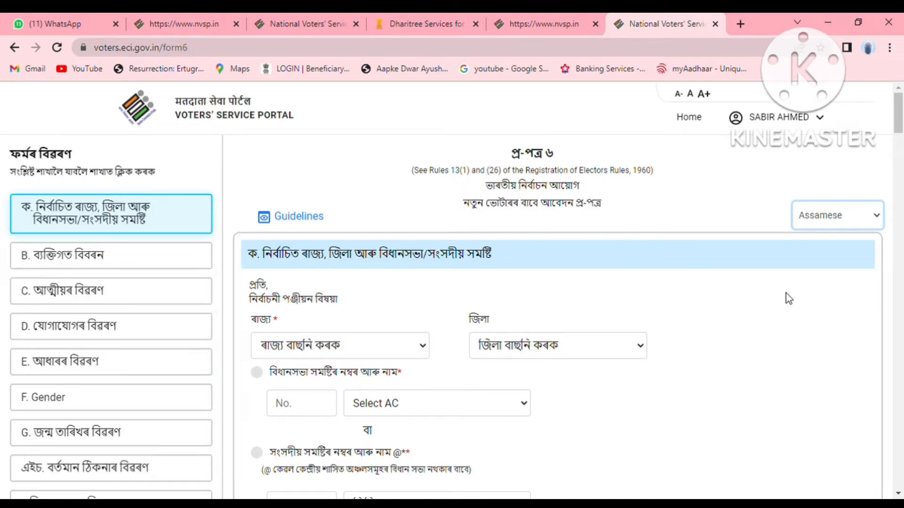
Choose state Assam, district HOJAI and constituency 90 JAMUNAMUKH.
click(383, 351)
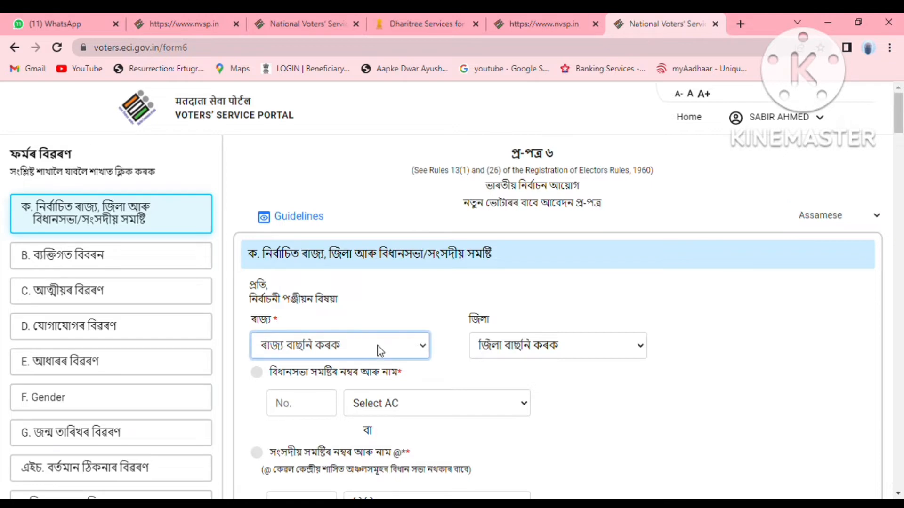
click(382, 385)
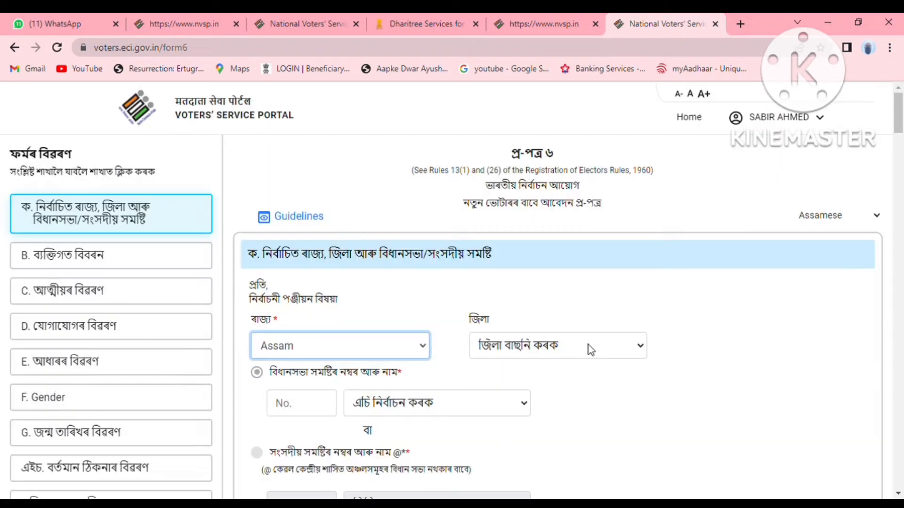
click(579, 339)
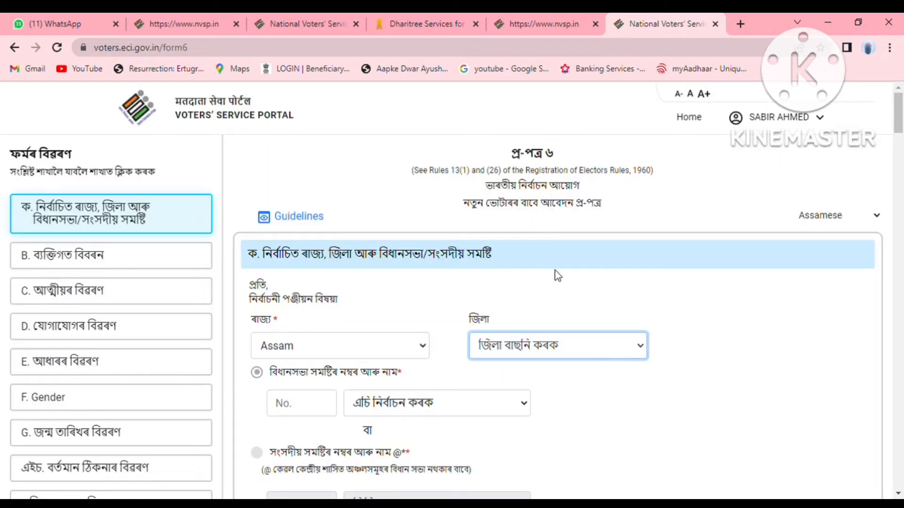
click(559, 282)
click(485, 400)
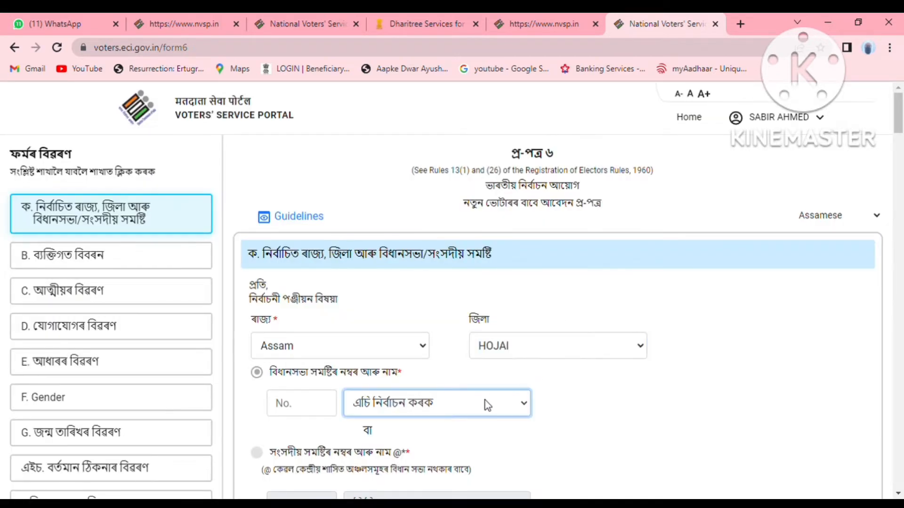
click(488, 451)
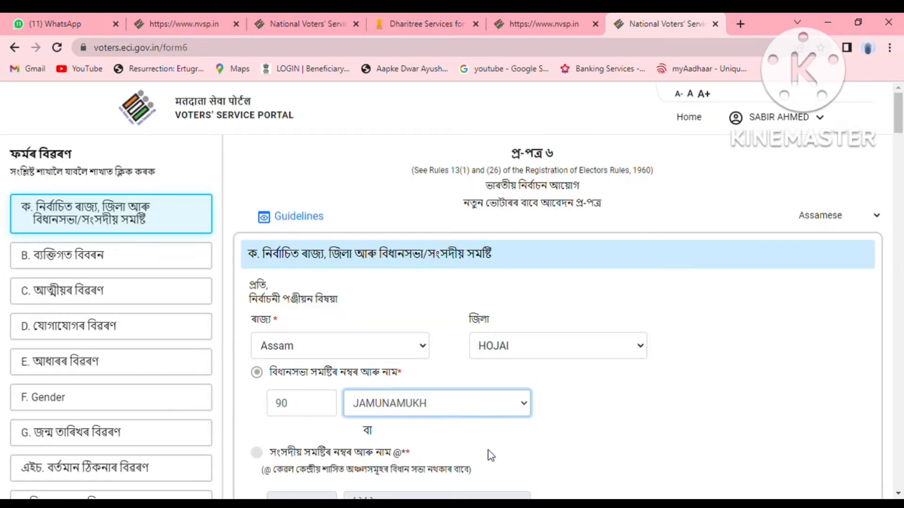
scroll(627, 405, down, 4)
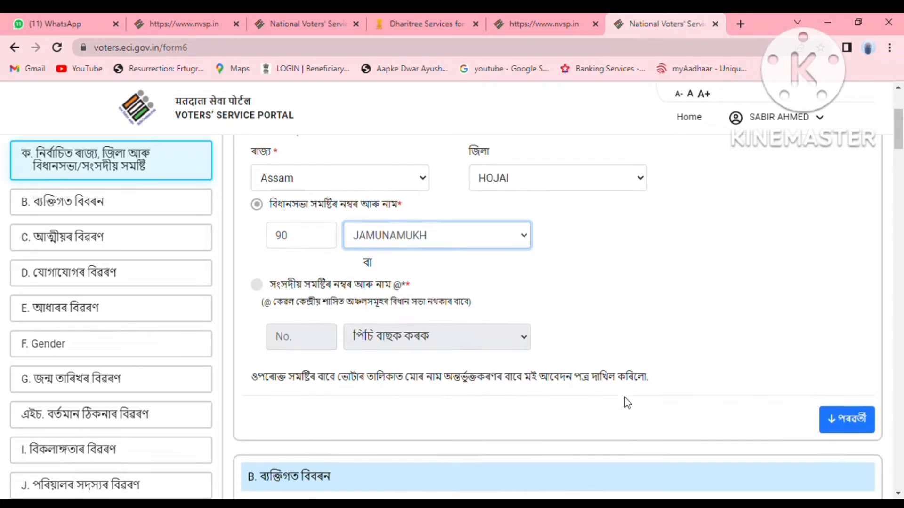
In personal details, enter the applicant's first name and surname, then upload her photograph.
click(860, 386)
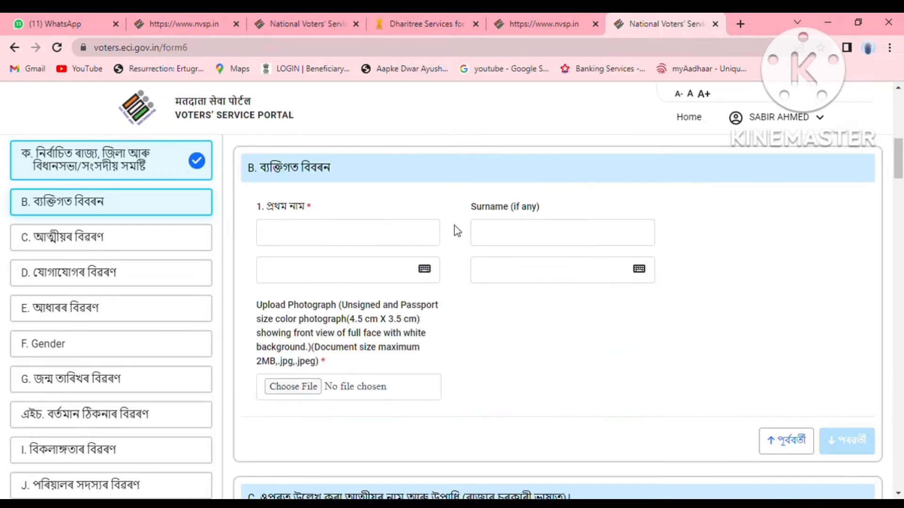
click(417, 238)
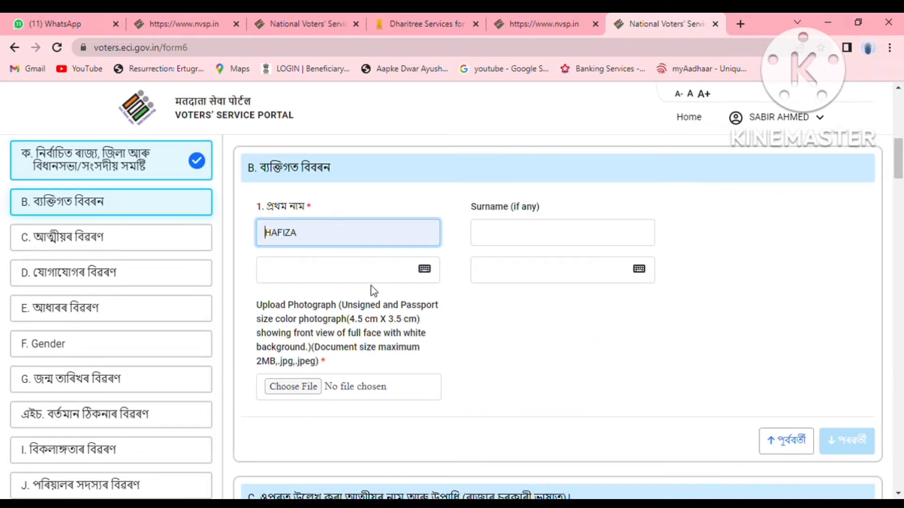
click(523, 241)
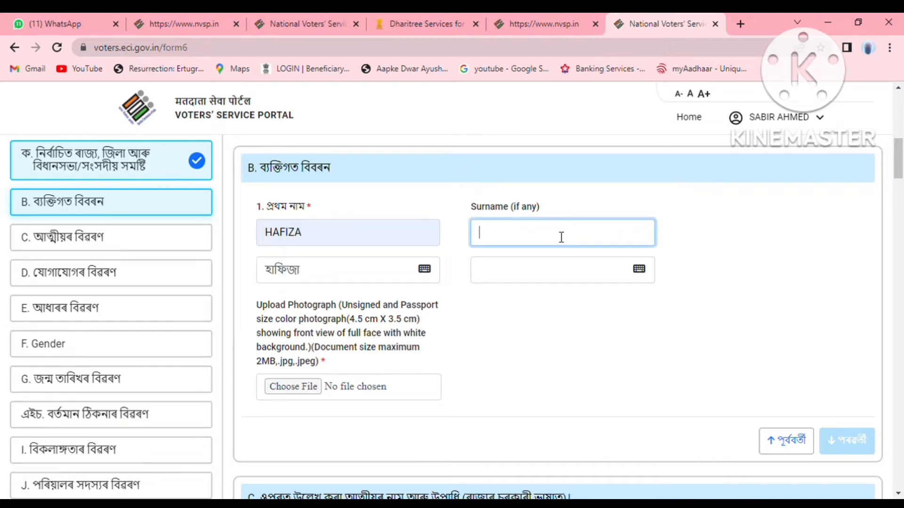
click(550, 311)
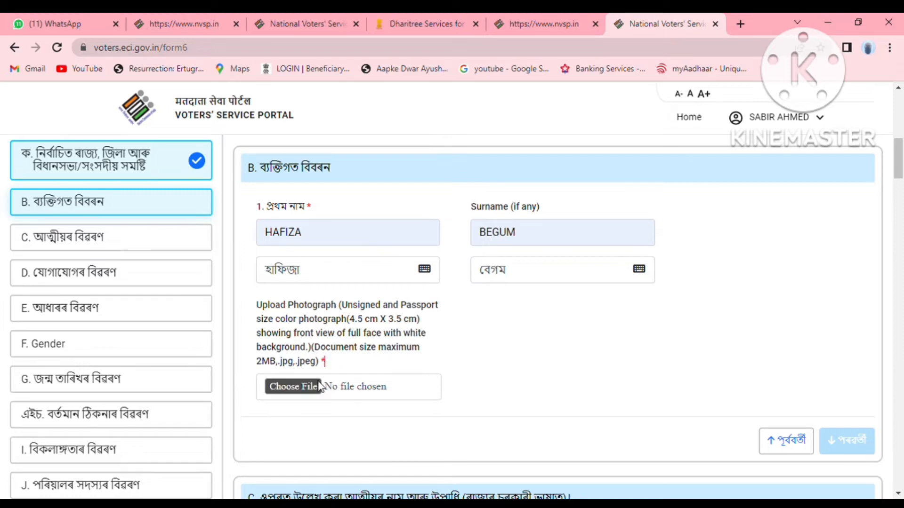
click(309, 390)
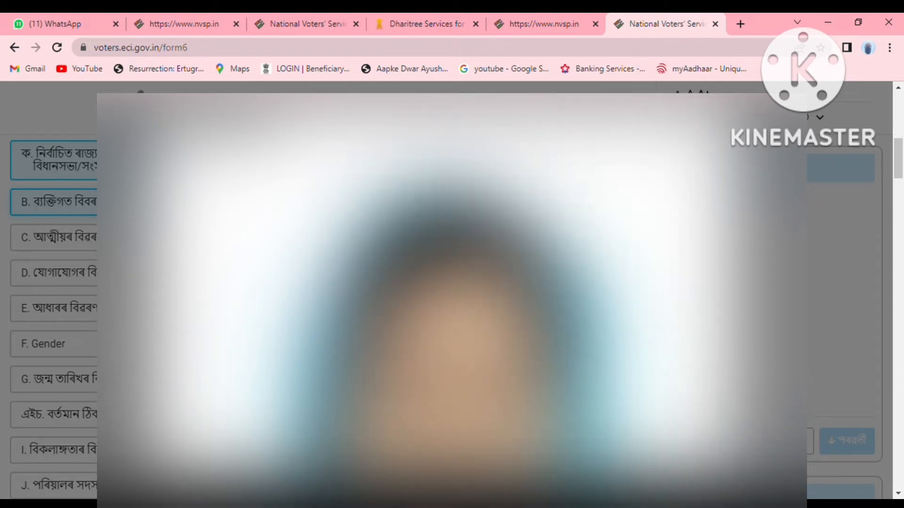
scroll(447, 292, down, 1)
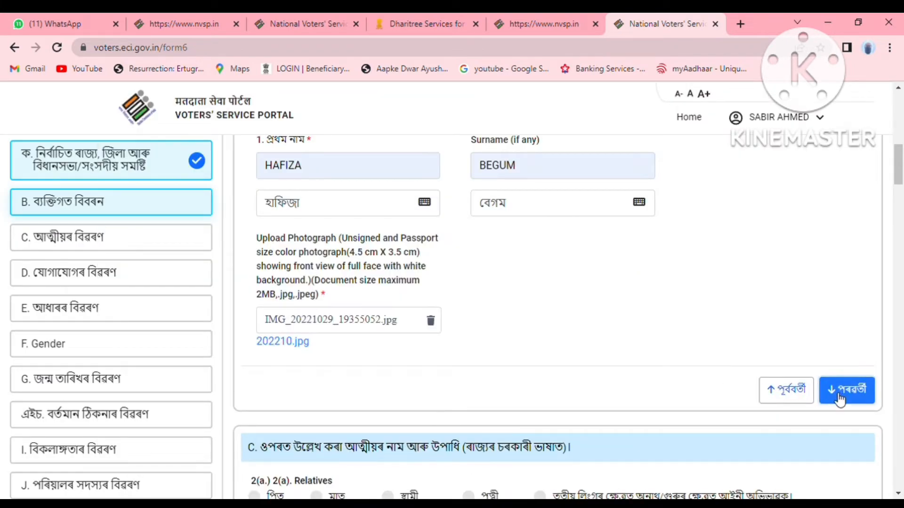
In section C, choose husband (স্বামী) as relative and fill in his first name and surname.
click(847, 388)
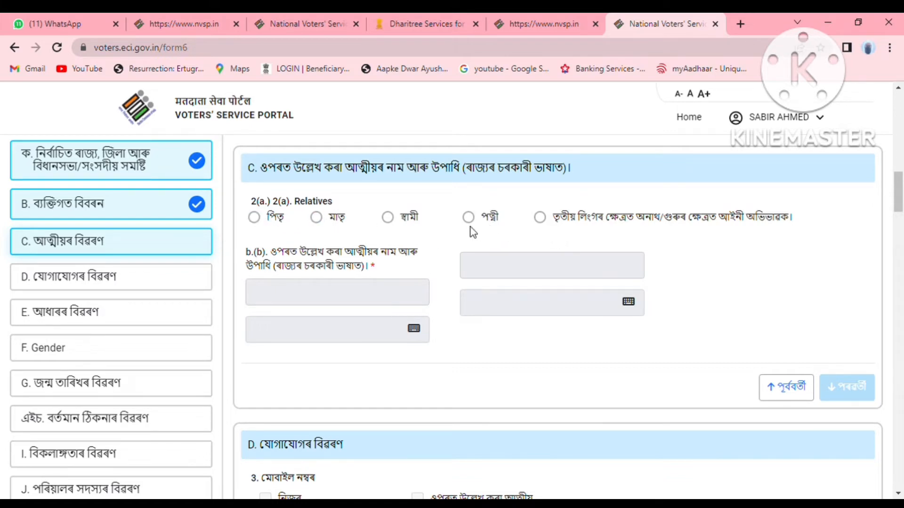
click(387, 219)
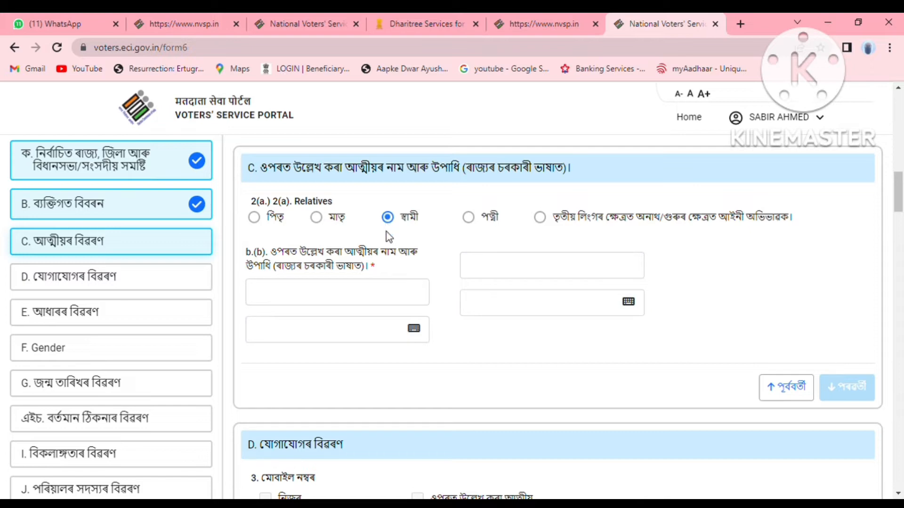
click(367, 294)
click(355, 325)
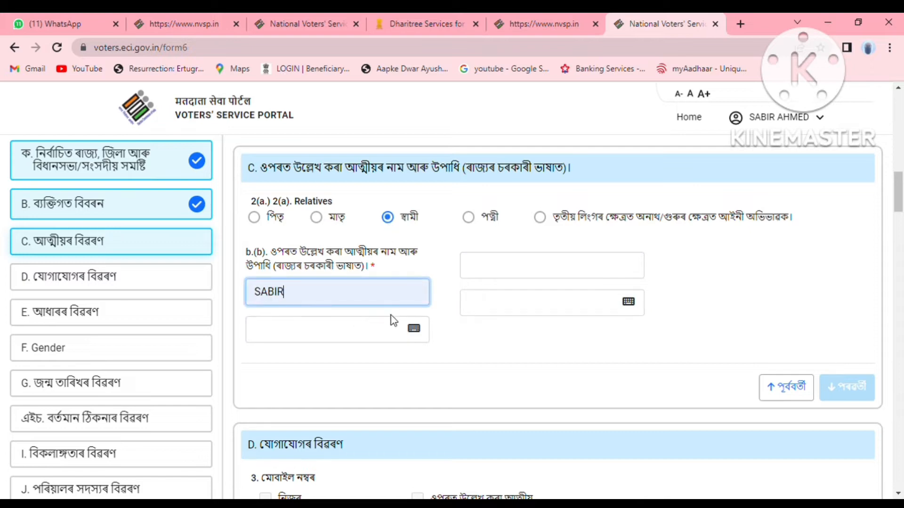
click(551, 271)
click(554, 294)
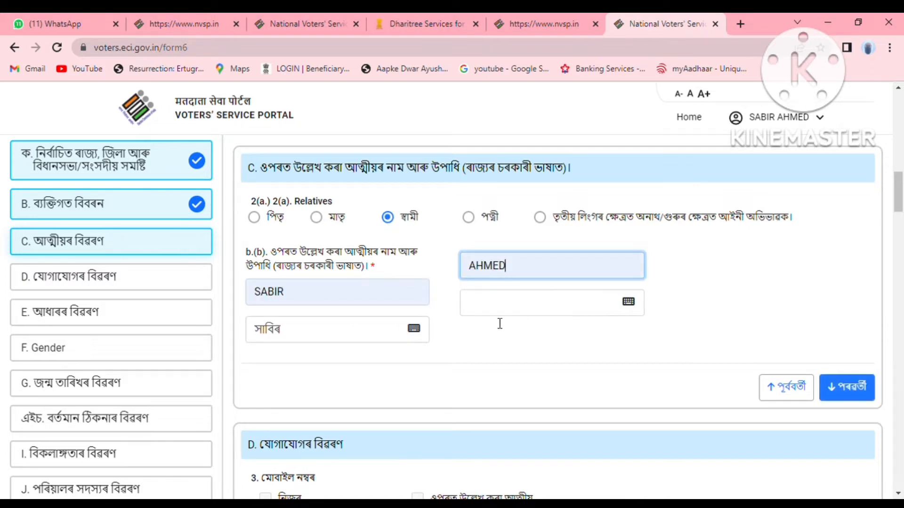
Correct the husband's Assamese first name to begin with ছা using the Inscript keyboard.
click(417, 330)
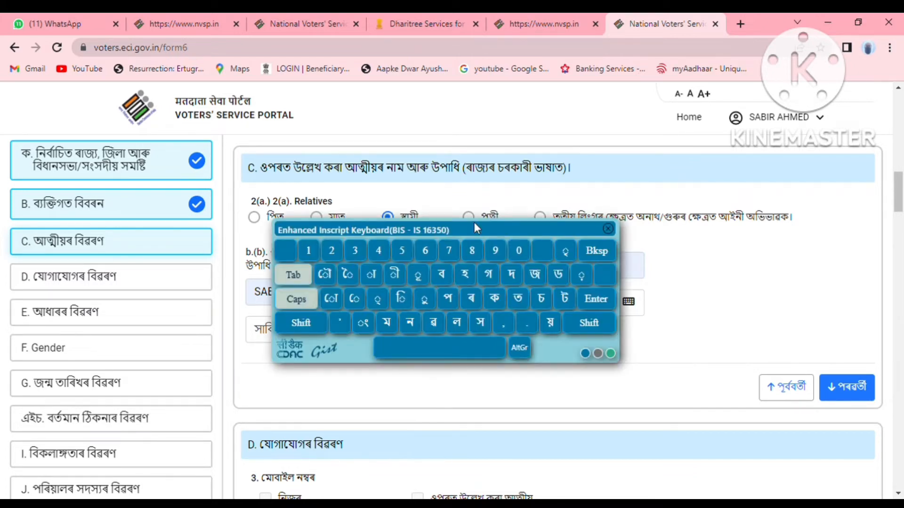
drag(473, 228, 654, 204)
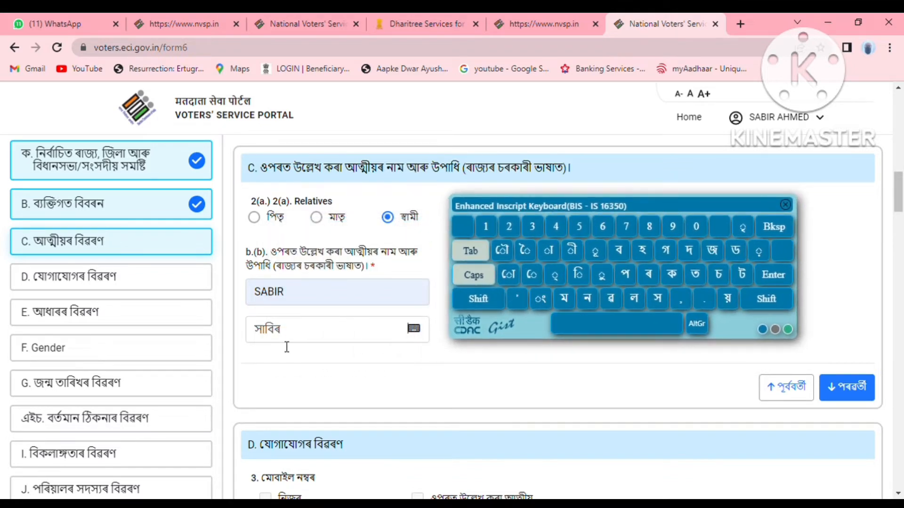
click(272, 335)
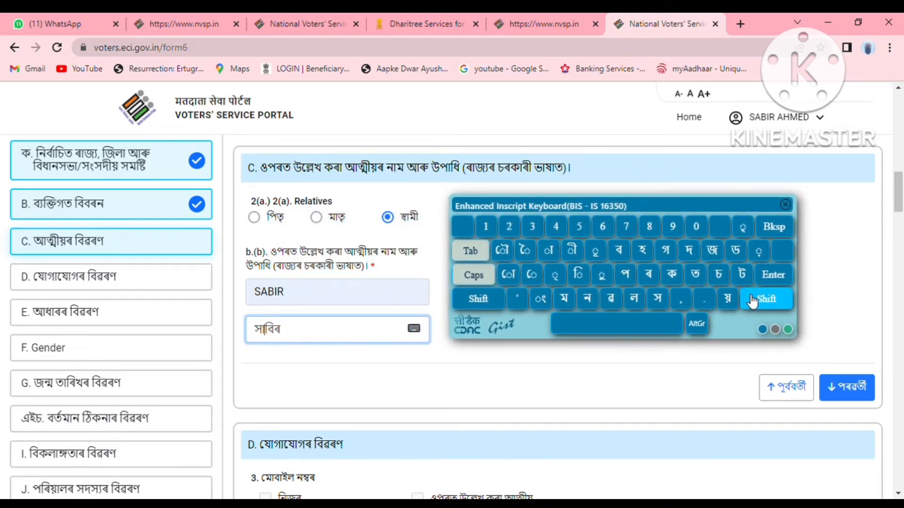
click(780, 233)
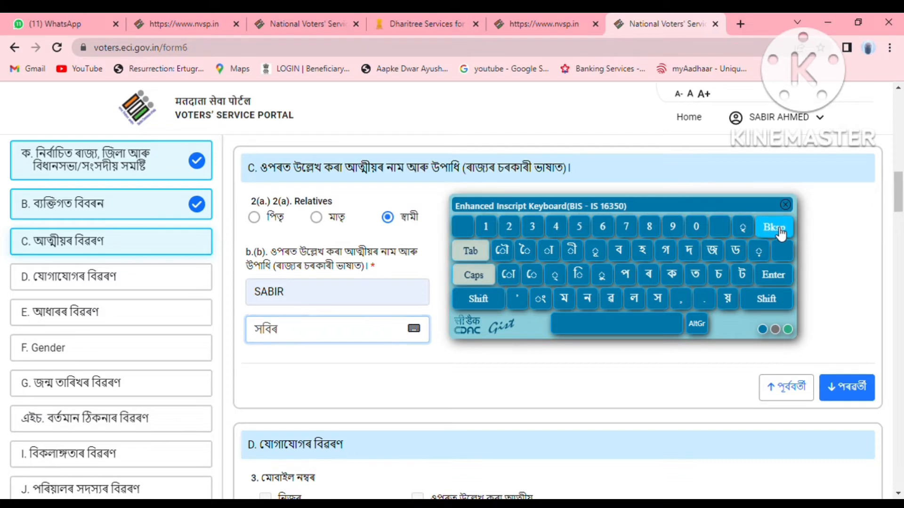
click(780, 233)
click(765, 301)
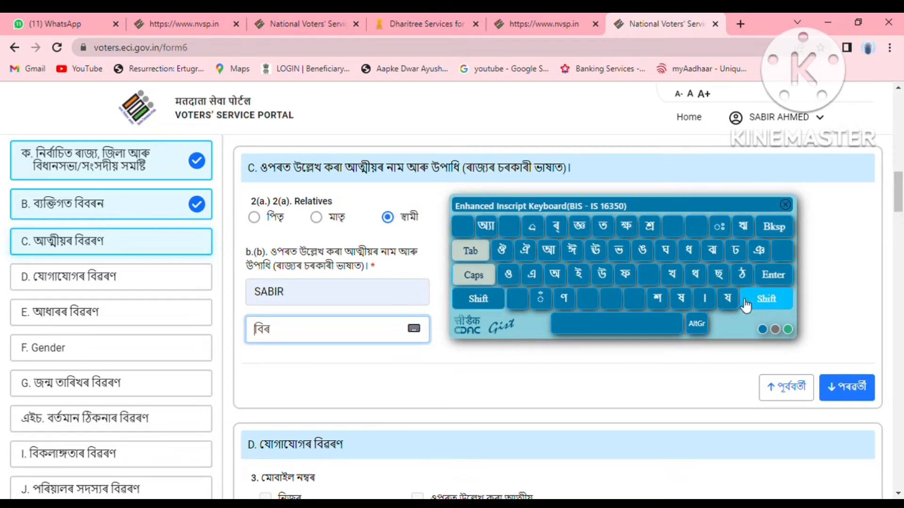
click(719, 277)
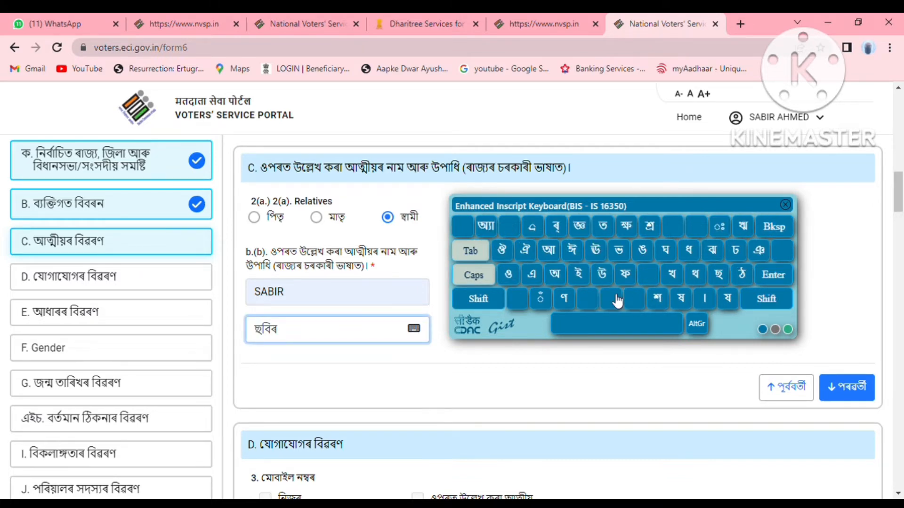
click(773, 300)
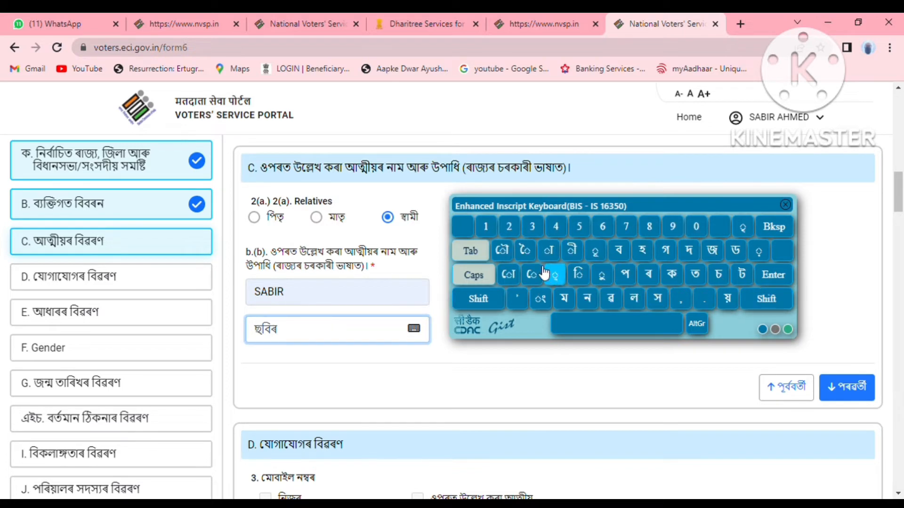
click(548, 250)
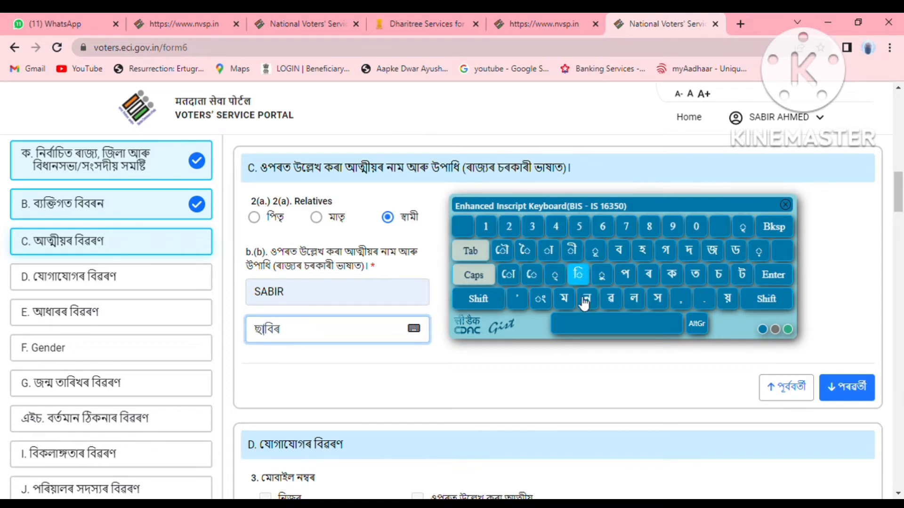
click(785, 205)
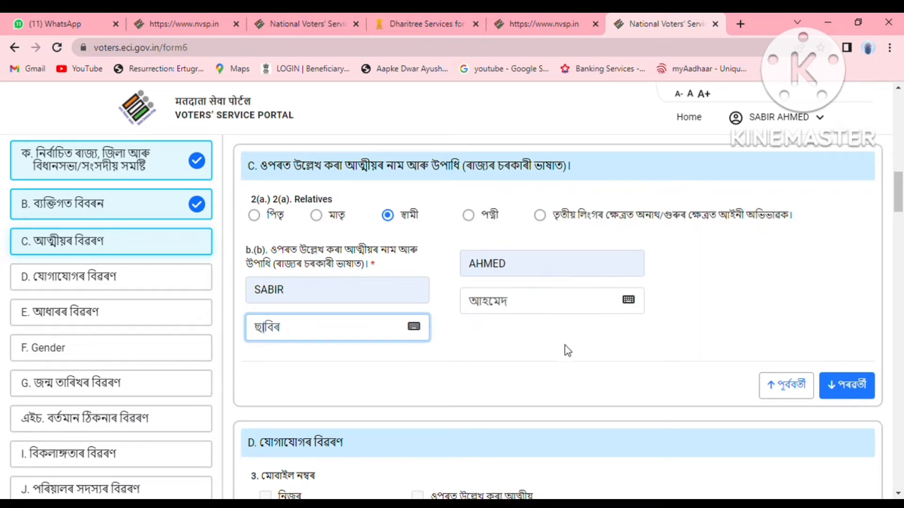
scroll(569, 350, down, 1)
Mark the mobile number as the applicant's own (নিজৰ) and enter the applicant's mobile number.
click(868, 320)
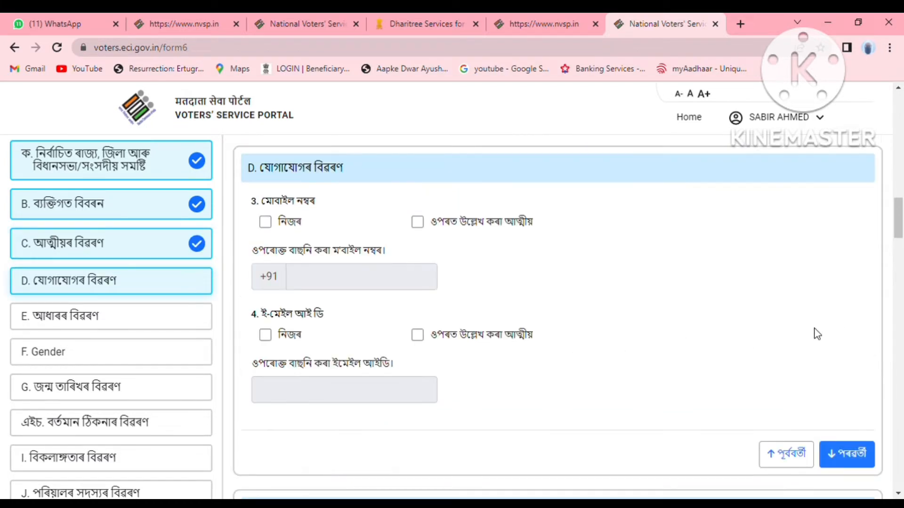
click(265, 223)
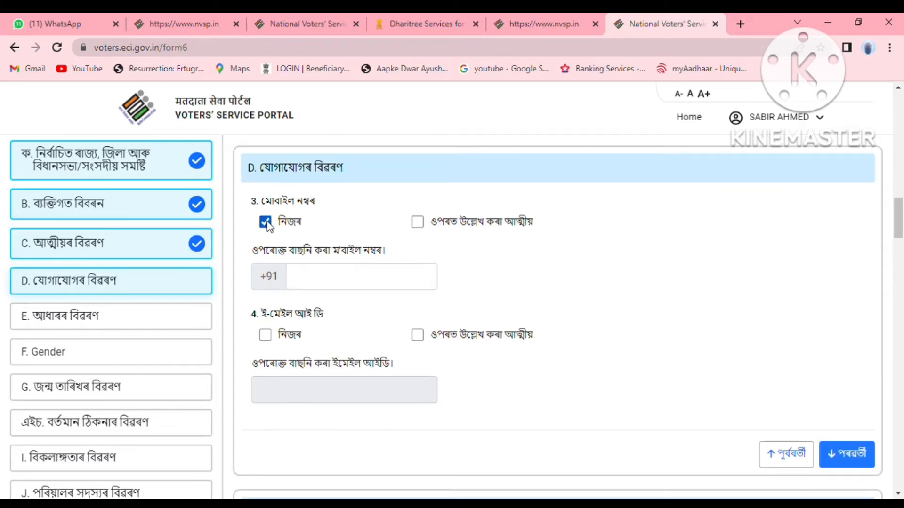
click(348, 284)
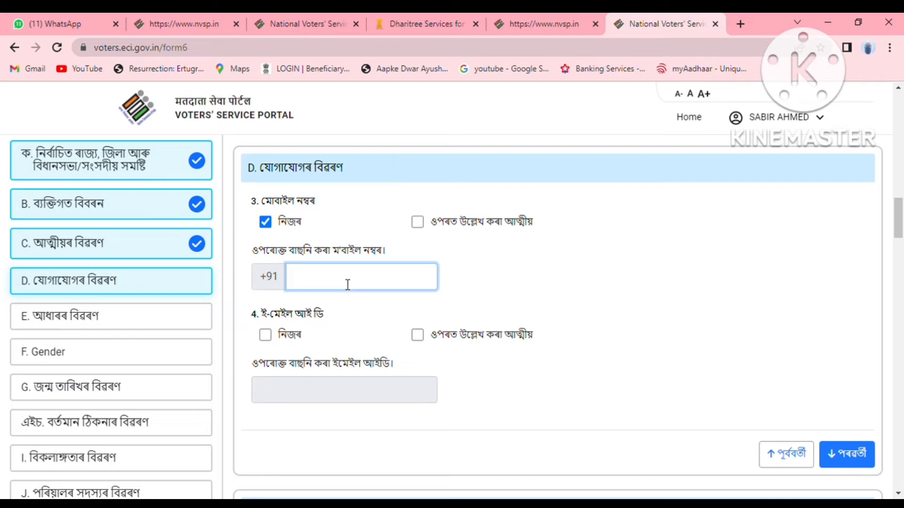
text(9876)
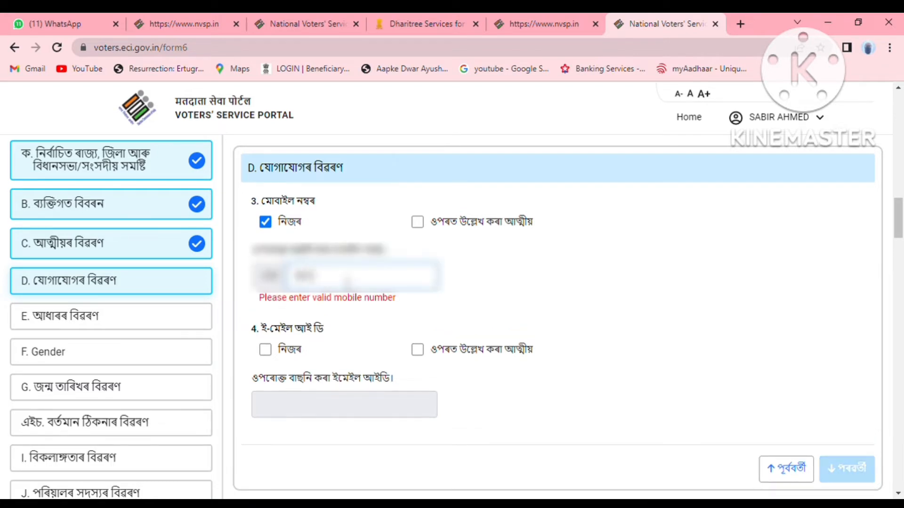
text(543210)
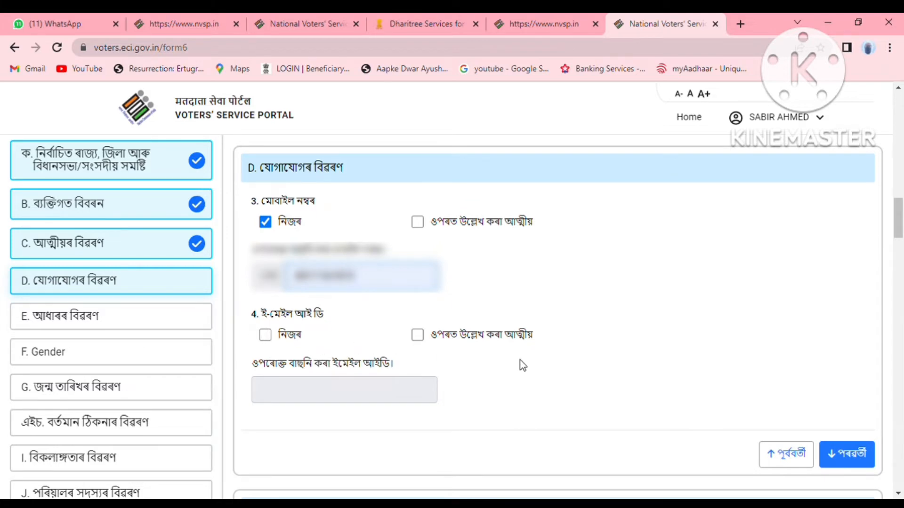
click(832, 471)
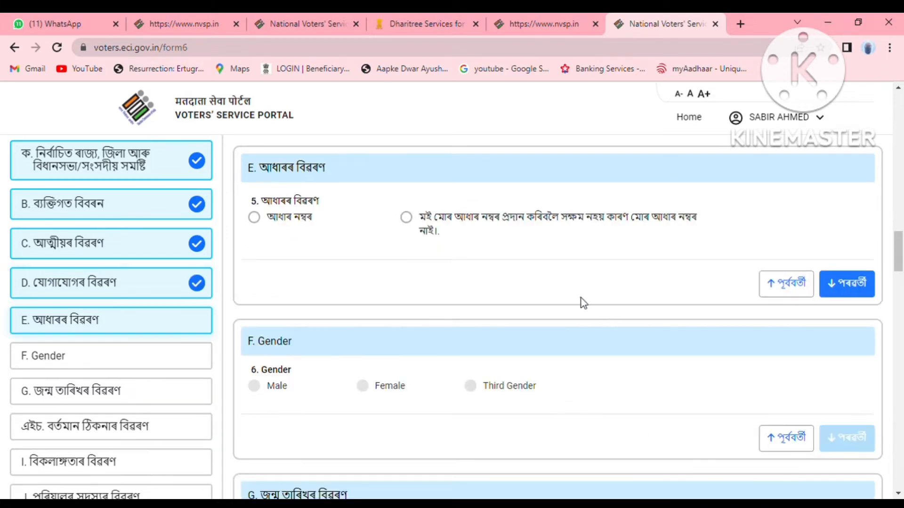
Choose the আধাৰ নম্বৰ option and enter the applicant's Aadhaar number.
click(255, 217)
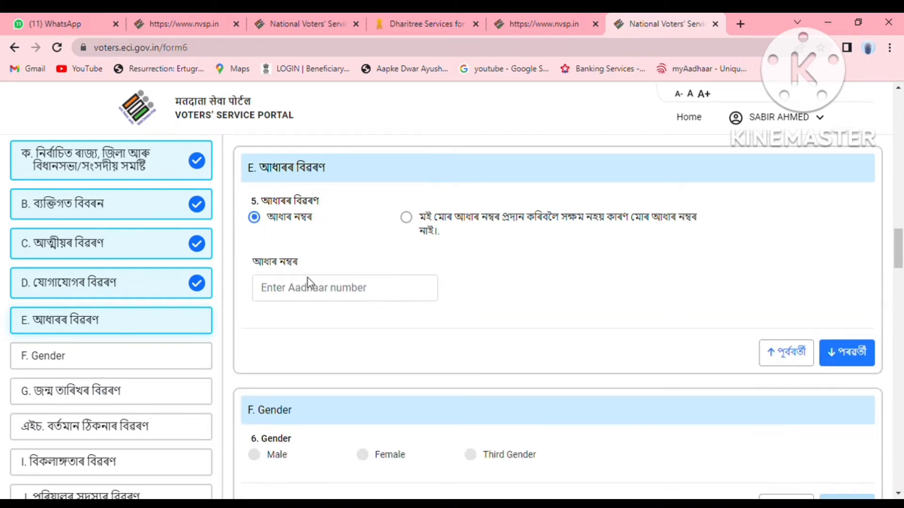
text(**)
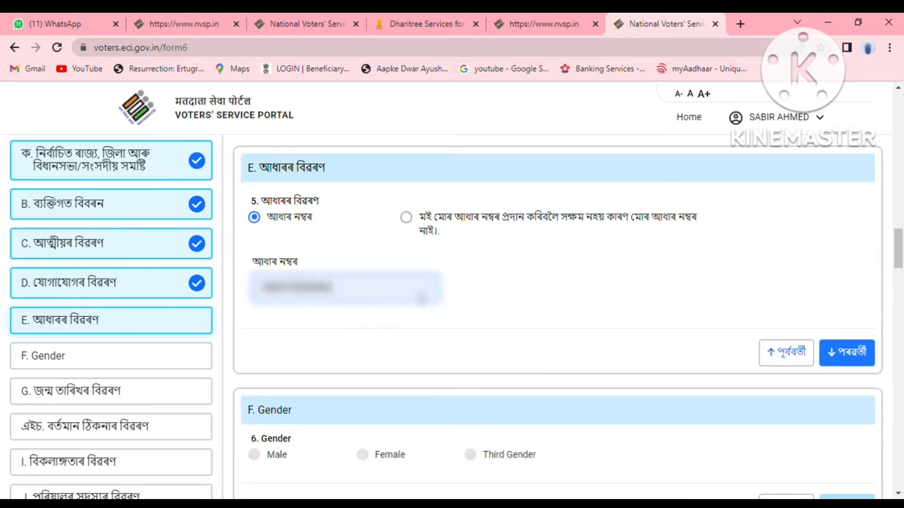
text(*)
click(860, 357)
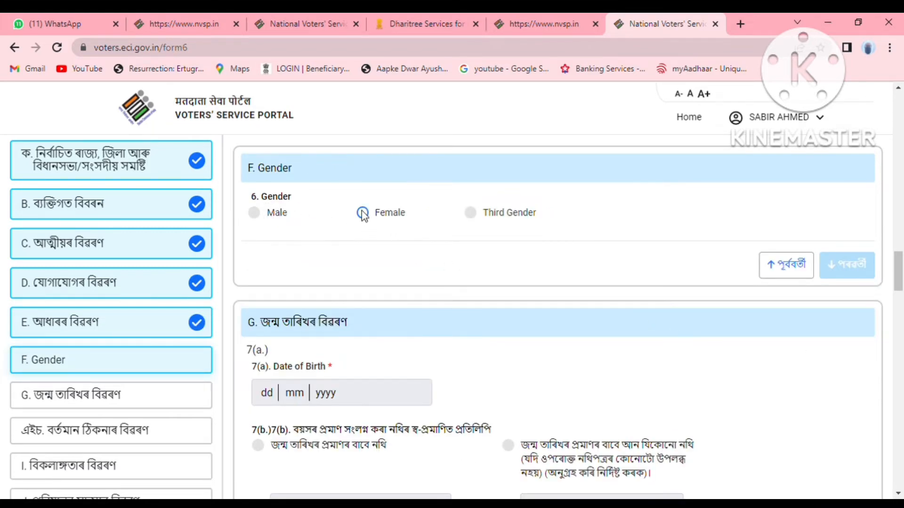
Set gender to Female and enter the date of birth 25/05/2000.
click(363, 214)
click(841, 264)
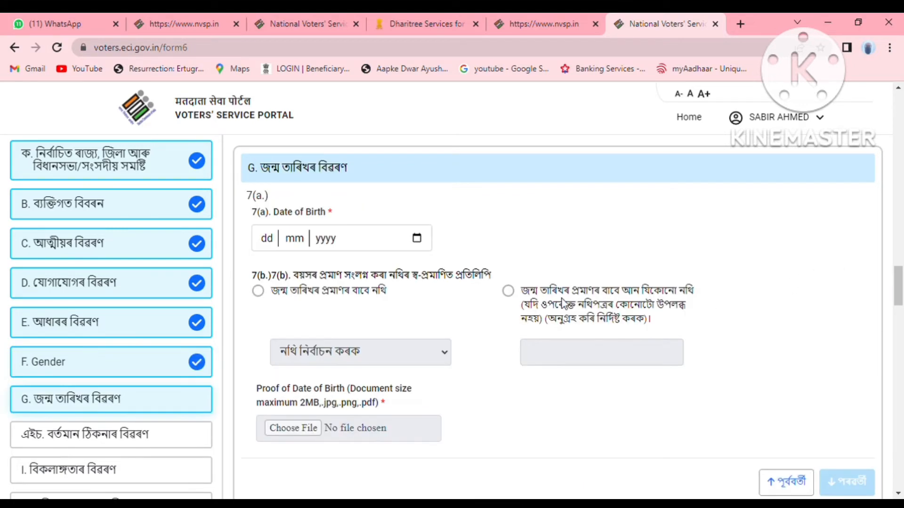
click(407, 239)
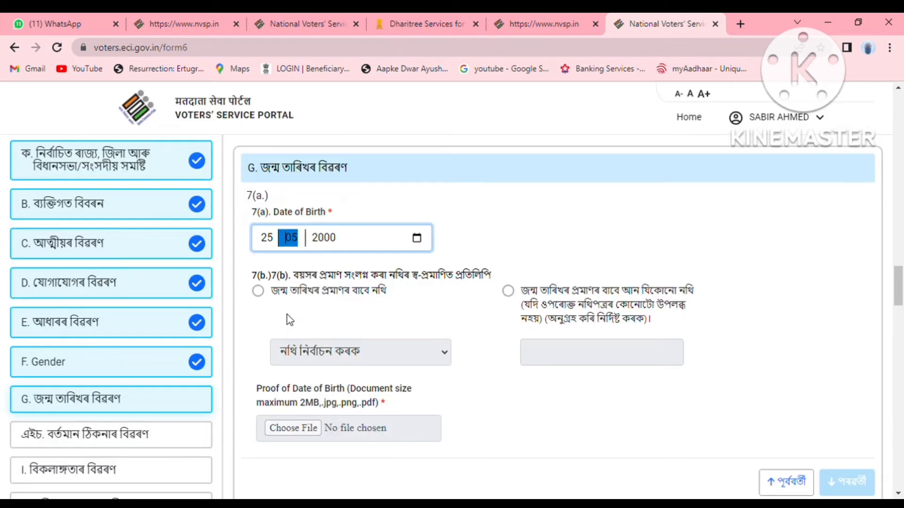
Pick the first 7(b) option and upload an Aadhaar Card PDF as birth-date proof.
click(258, 292)
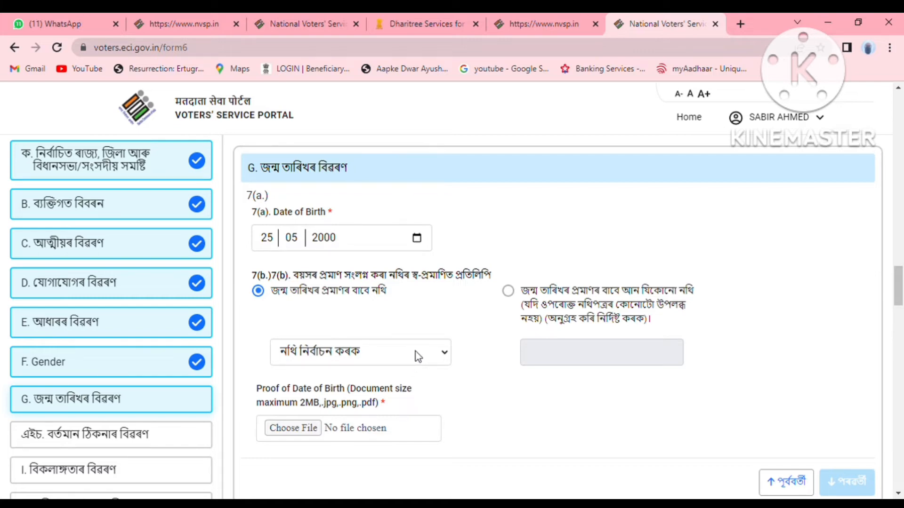
click(428, 356)
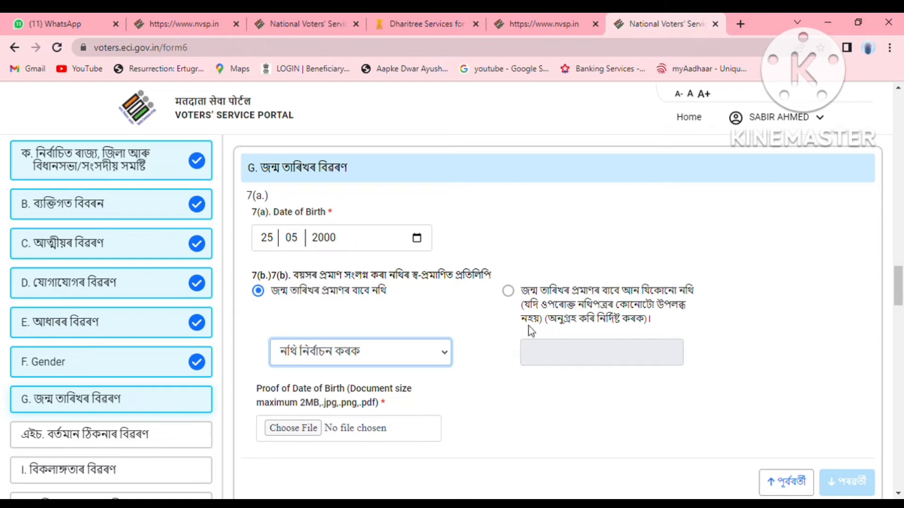
click(417, 399)
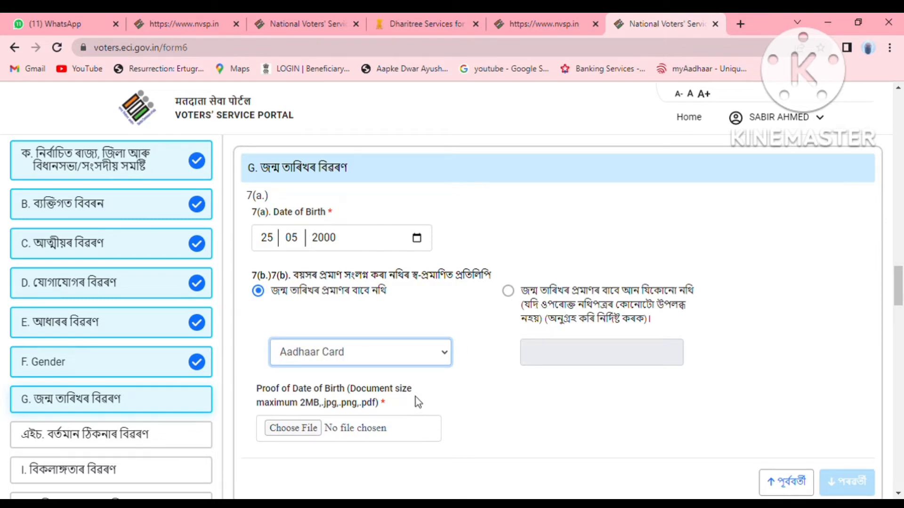
click(302, 431)
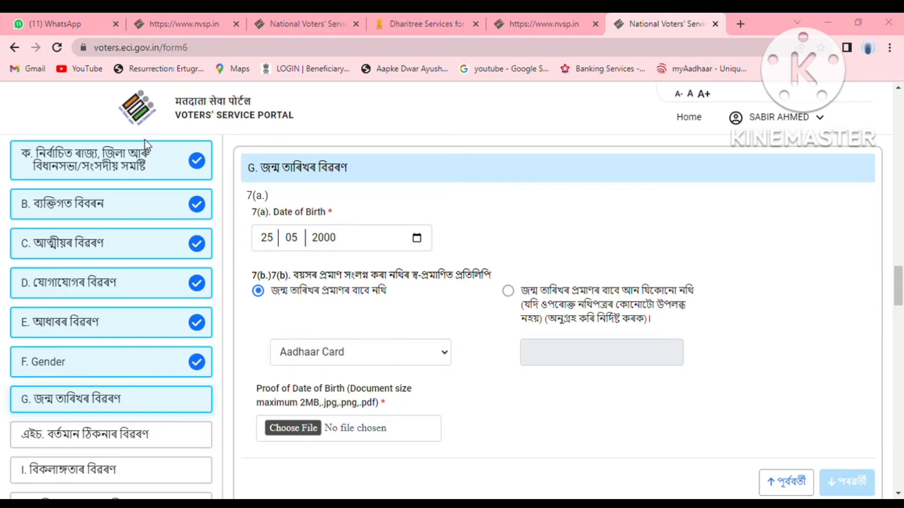
click(667, 467)
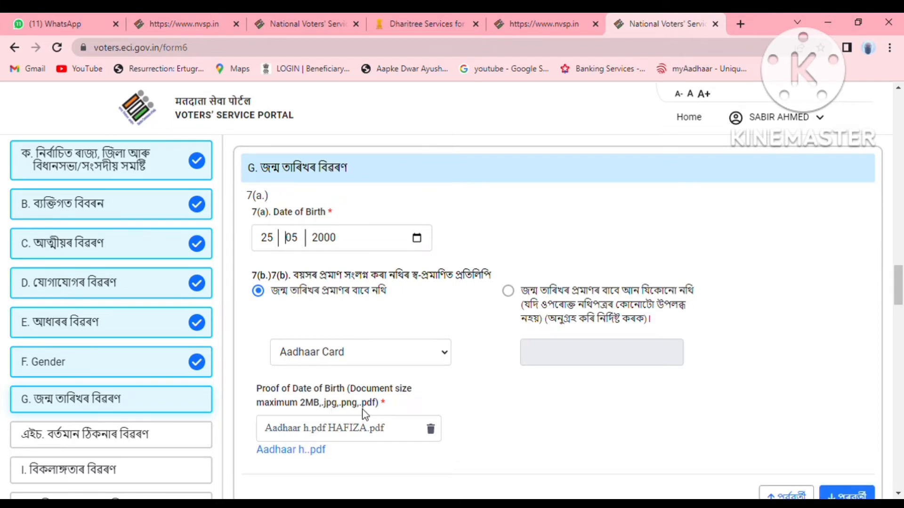
scroll(363, 415, down, 3)
In the present-address section, enter the house number and accept the suggested street.
click(843, 436)
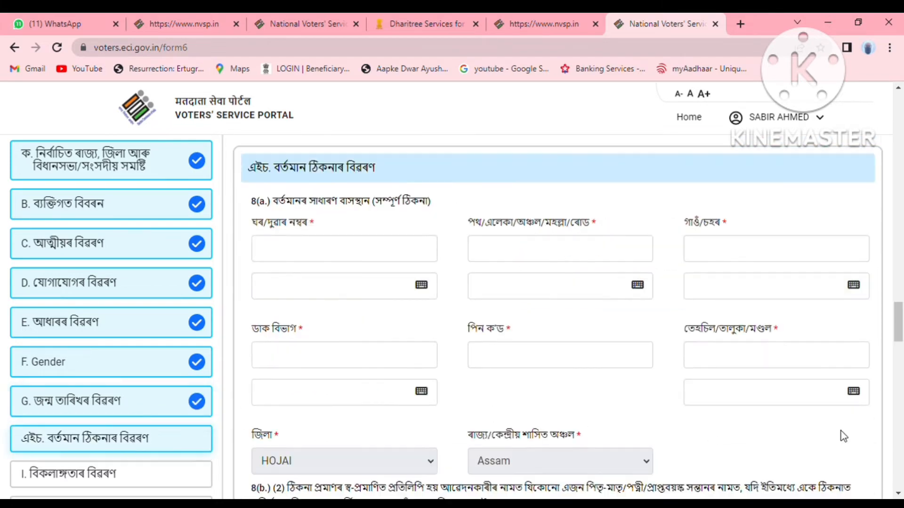
click(324, 260)
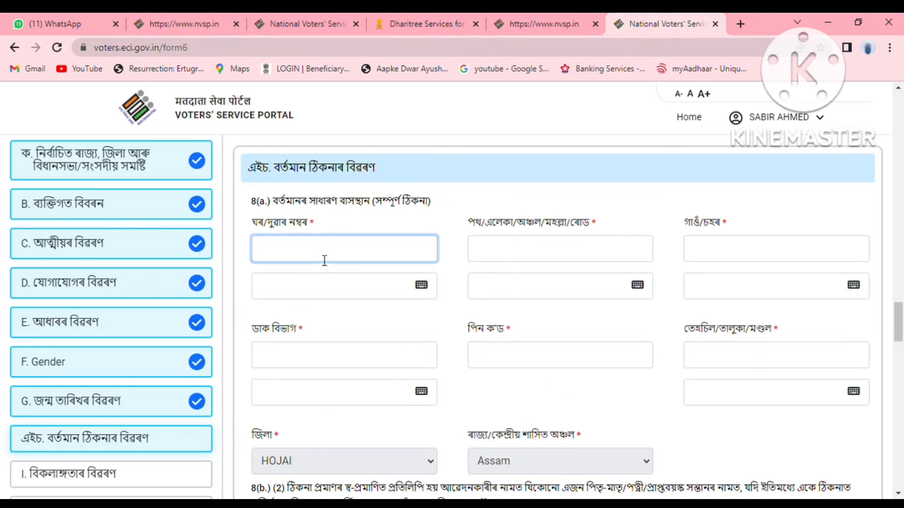
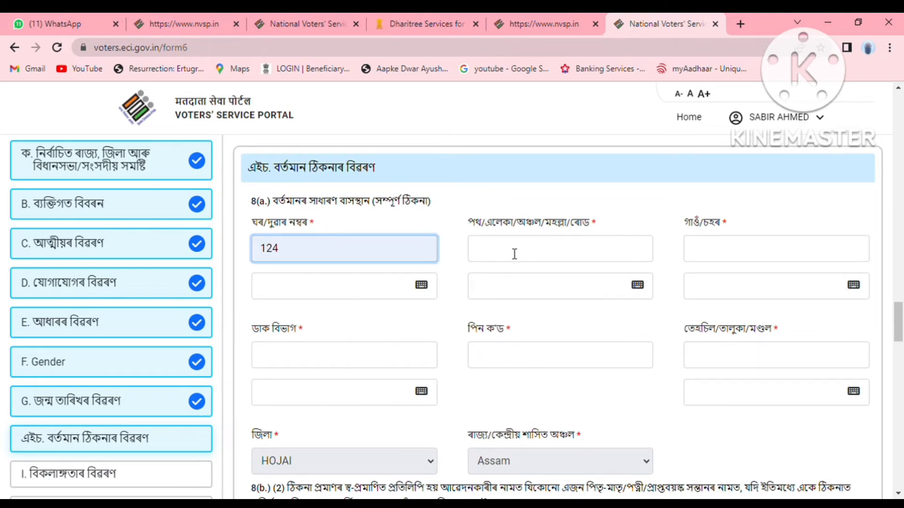
click(515, 255)
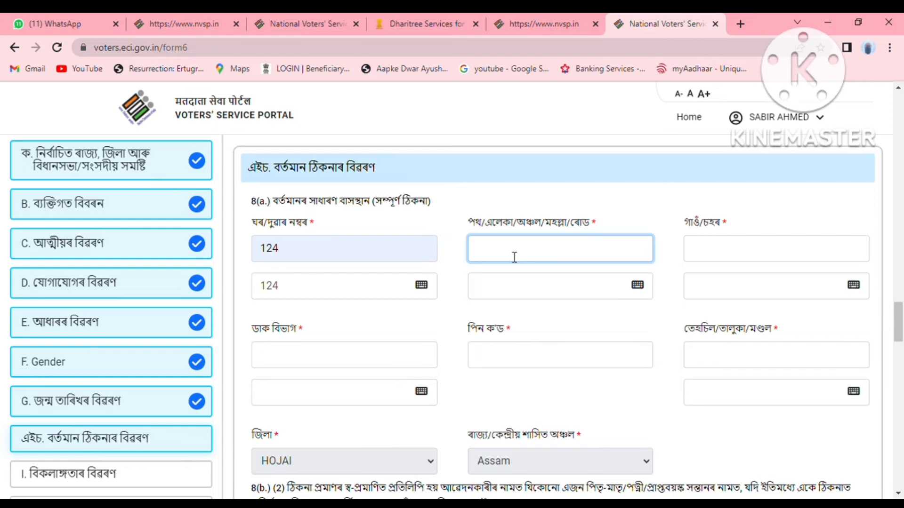
text(4)
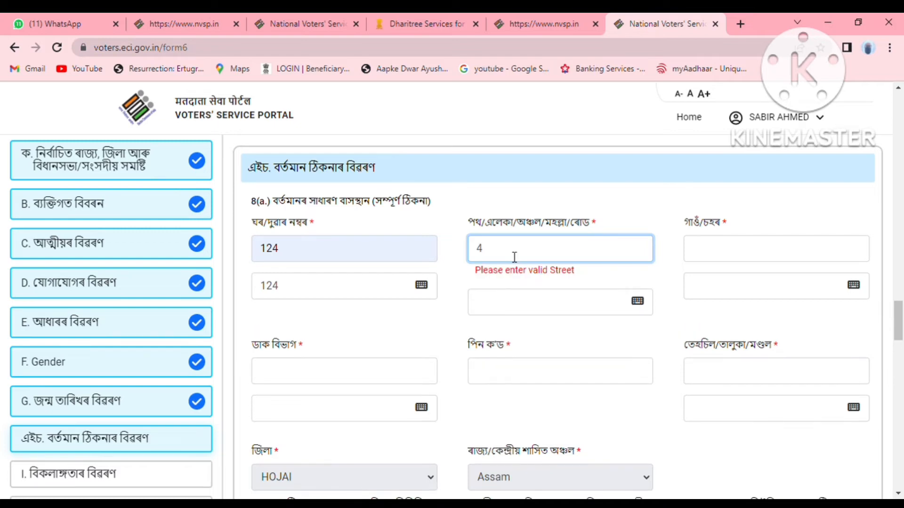
click(598, 290)
Fill in the village, accept the suggested post office, and enter the PIN code and tehsil.
click(746, 260)
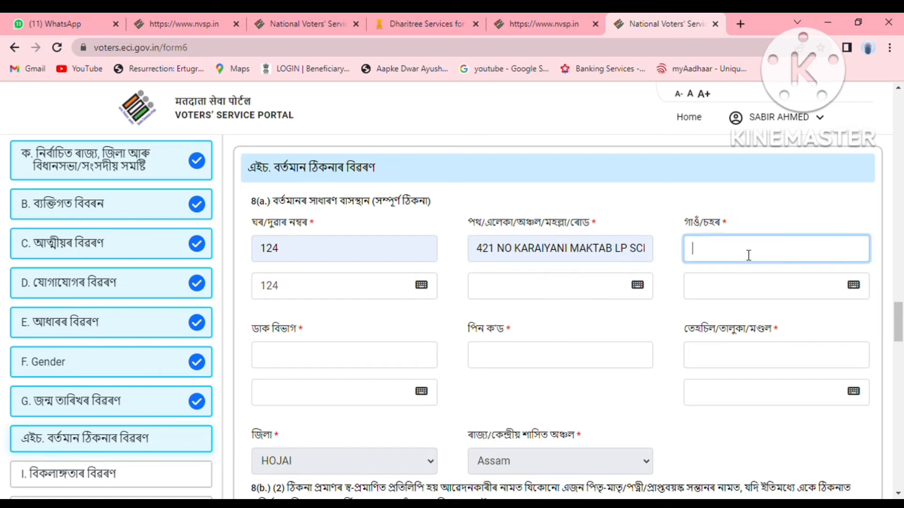
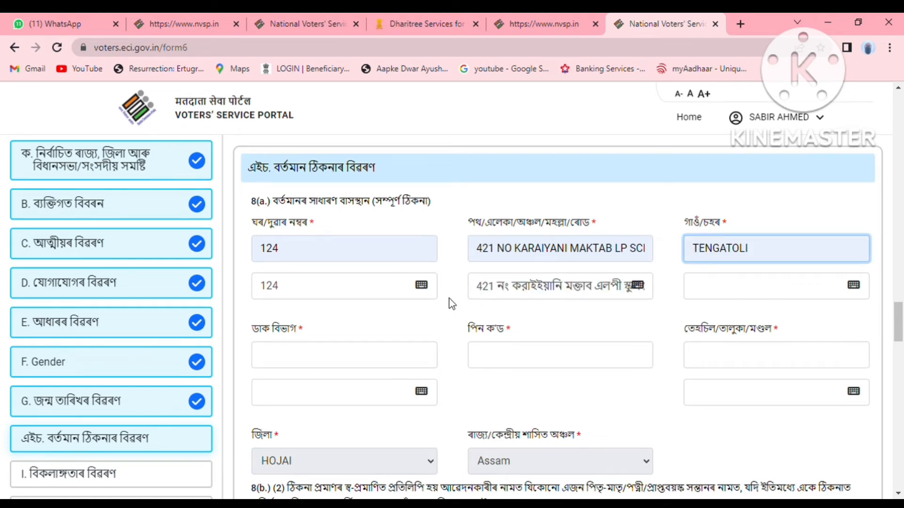
click(347, 357)
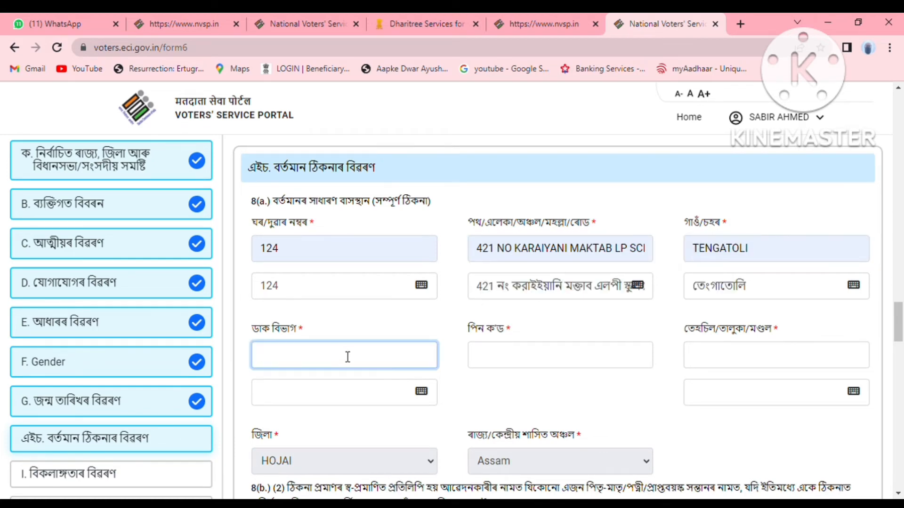
click(368, 395)
click(527, 363)
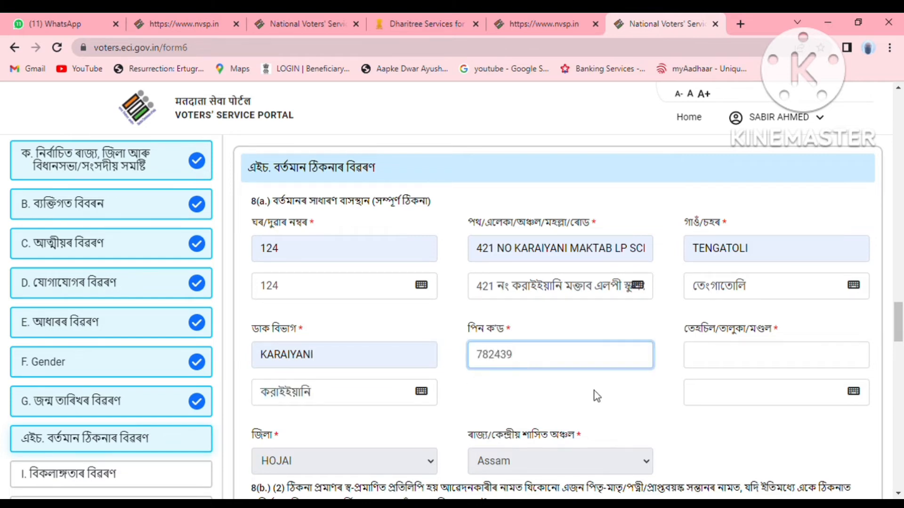
click(753, 366)
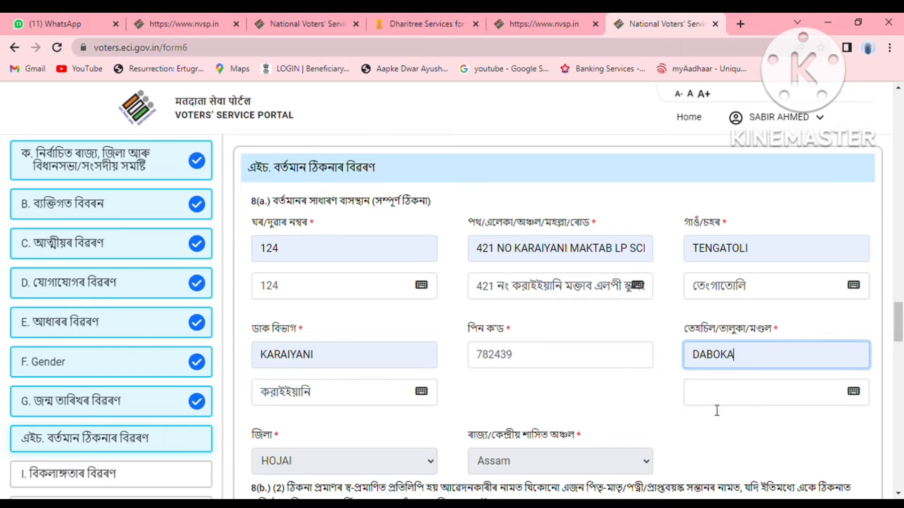
scroll(621, 404, down, 3)
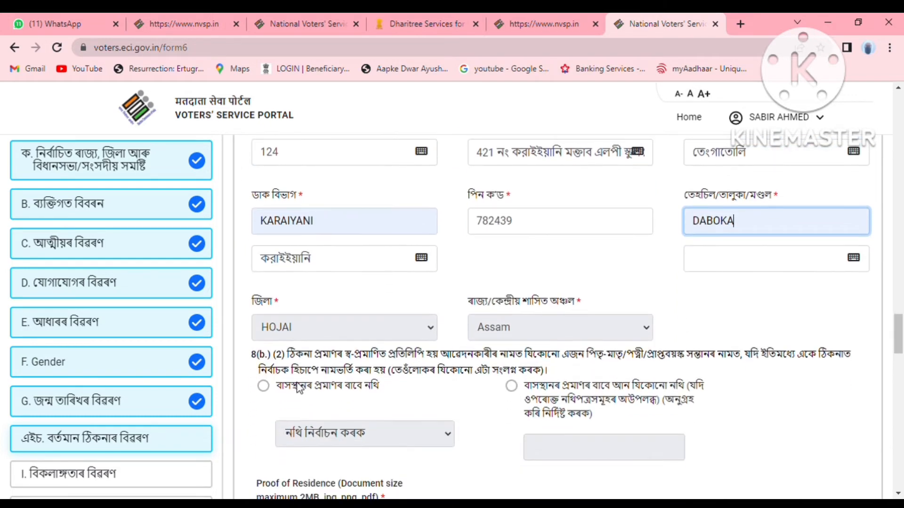
Select the first residence-proof option, choose Aadhaar Card, and attach the Aadhaar PDF file.
click(263, 386)
scroll(485, 418, down, 1)
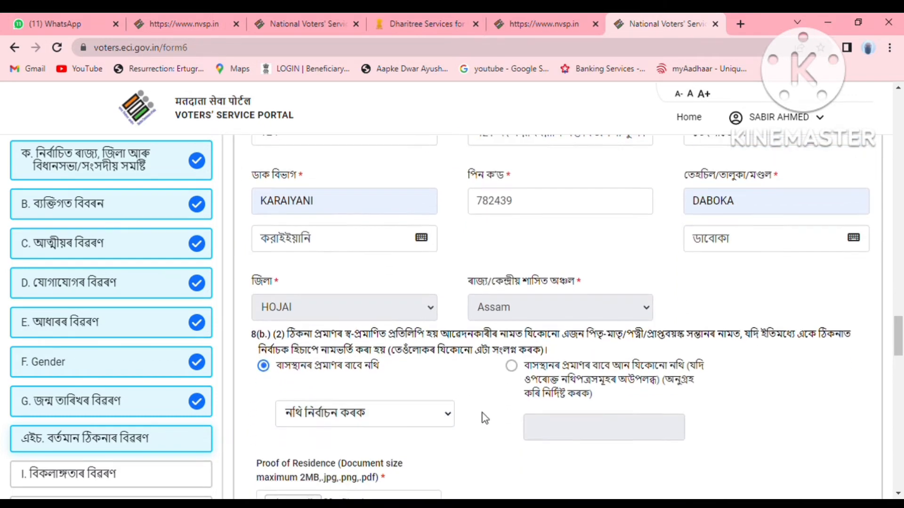
scroll(485, 418, down, 1)
click(383, 368)
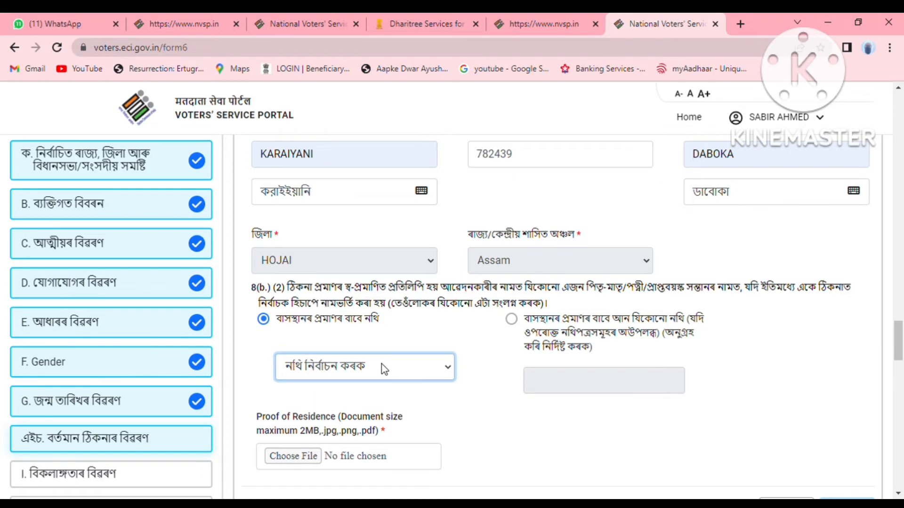
click(374, 426)
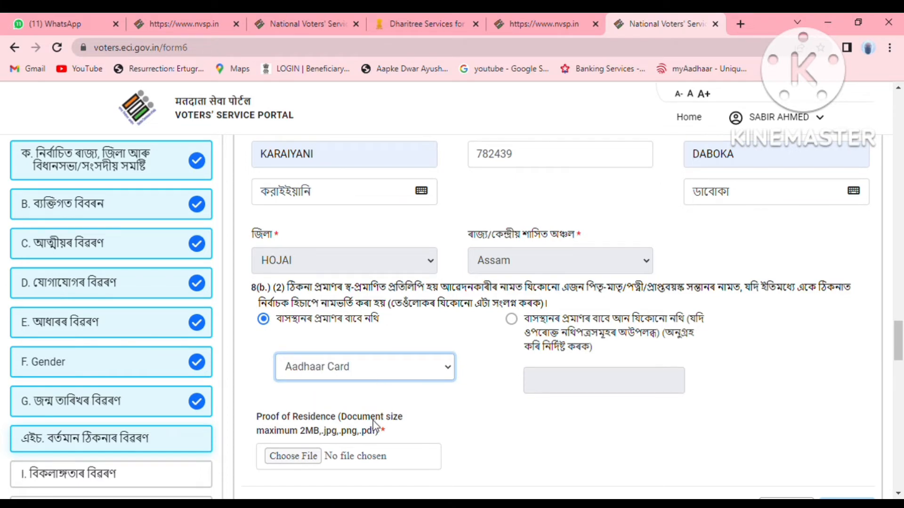
click(304, 464)
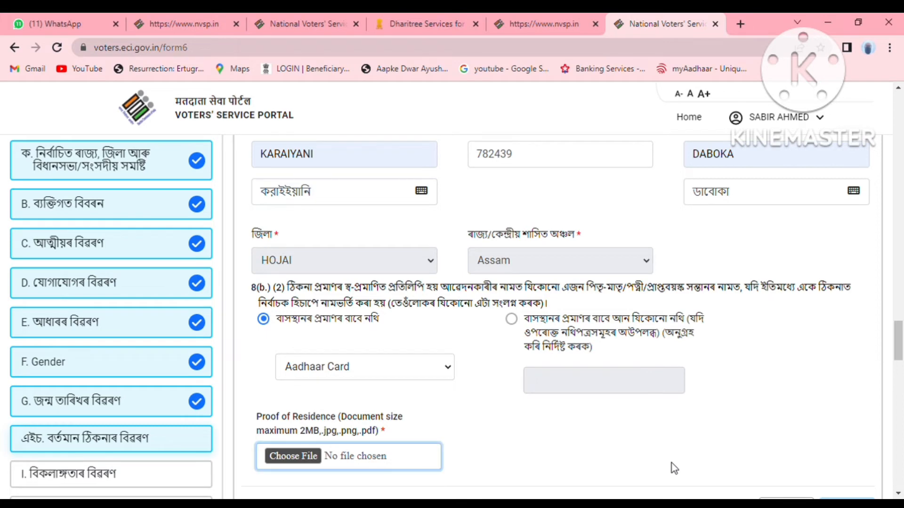
scroll(531, 420, down, 4)
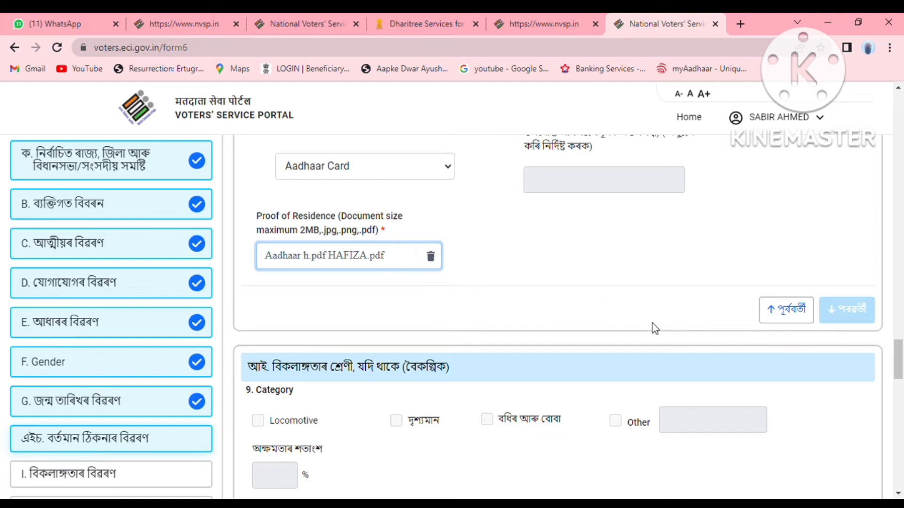
Save section H (present address) and continue to section I, Disability details.
click(840, 332)
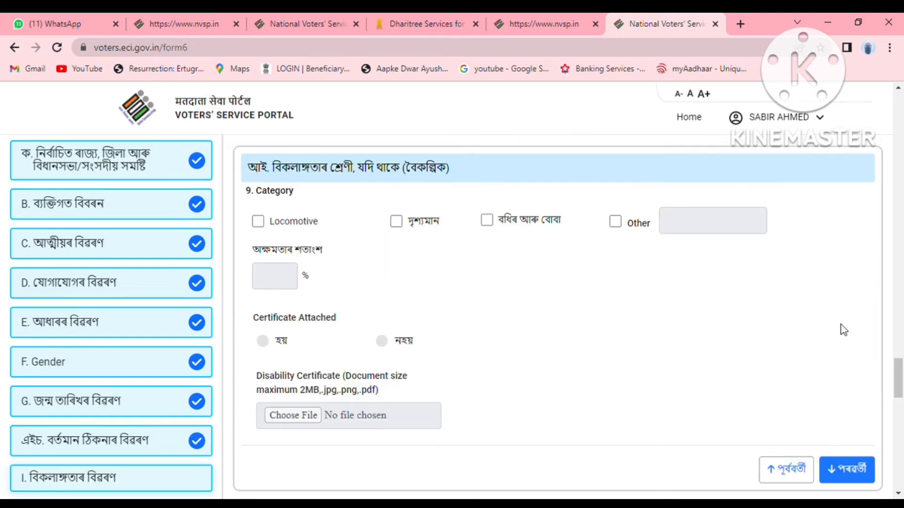
scroll(481, 369, down, 1)
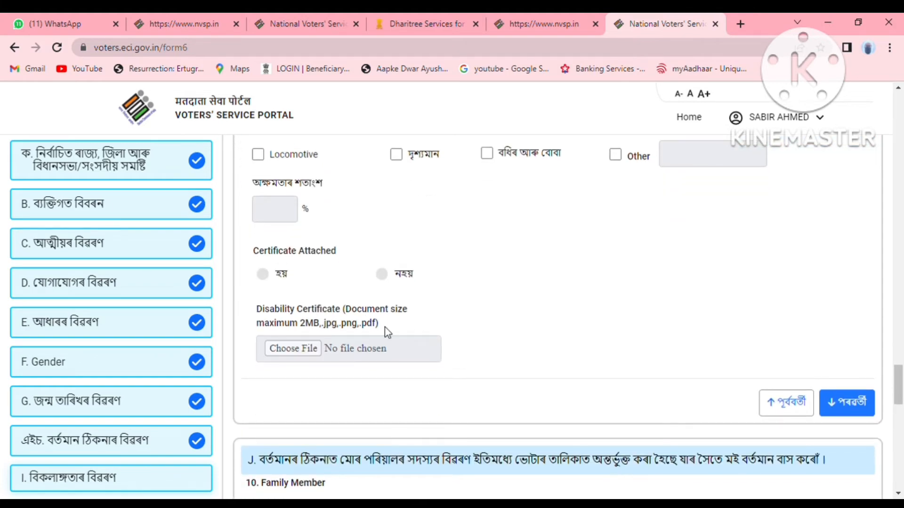
scroll(388, 330, up, 2)
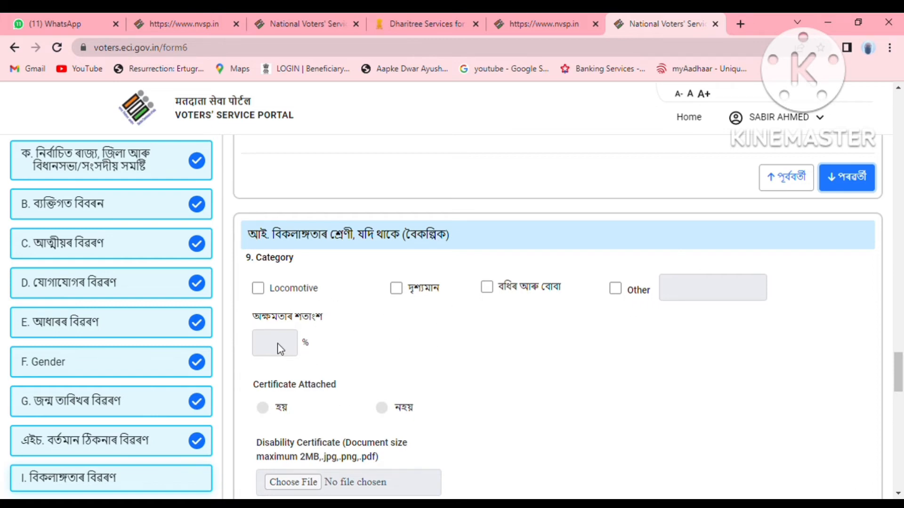
scroll(337, 351, down, 2)
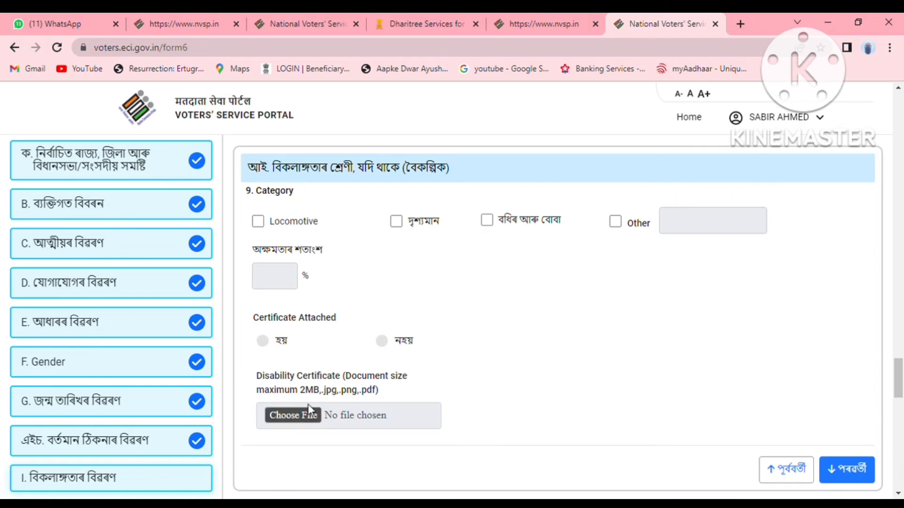
Skip the optional disability details and continue to the family member section.
scroll(556, 408, down, 3)
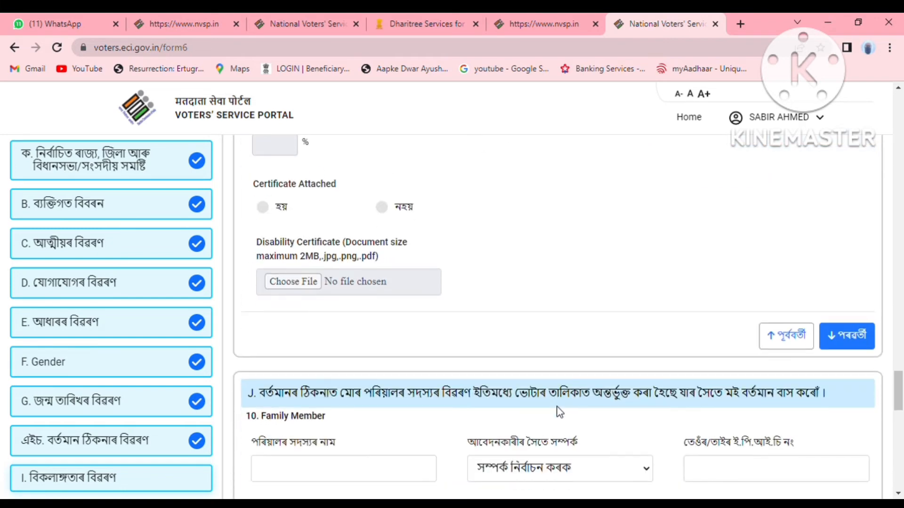
scroll(561, 407, down, 2)
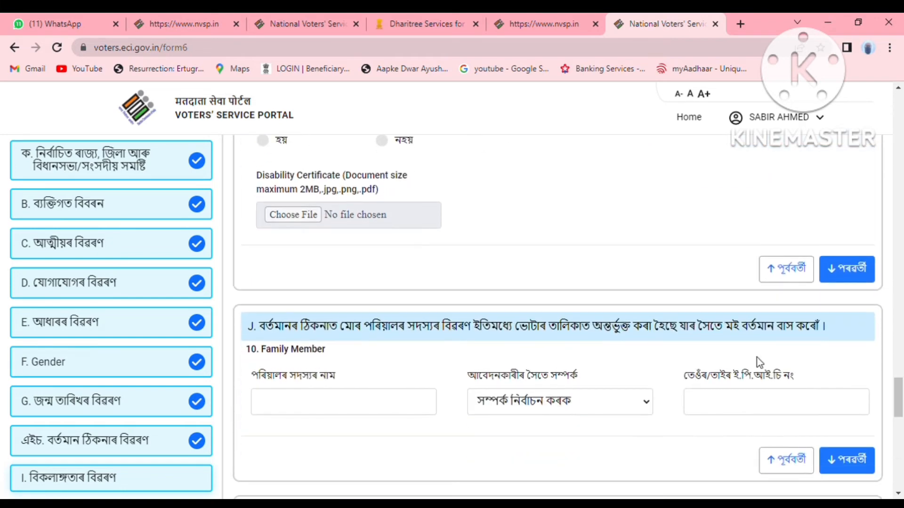
click(858, 281)
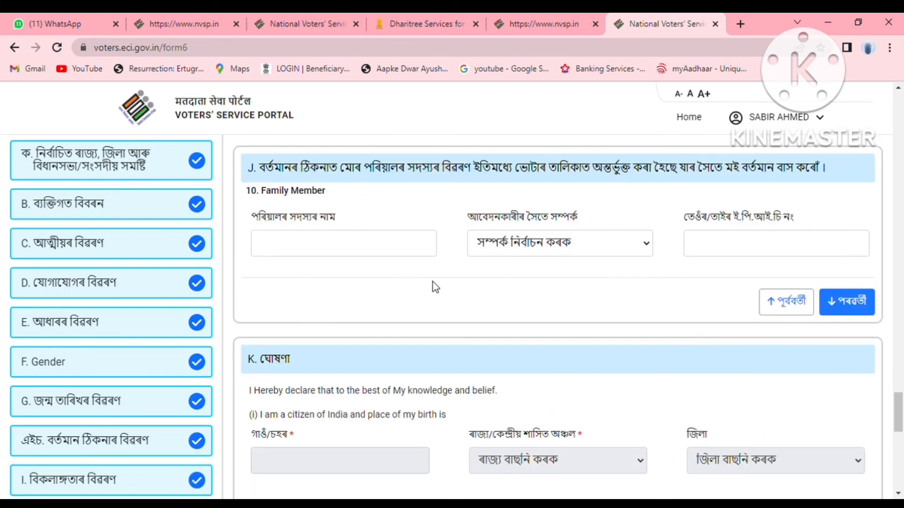
Add the husband as family member with his name, relationship Husband, and his EPIC number.
click(301, 247)
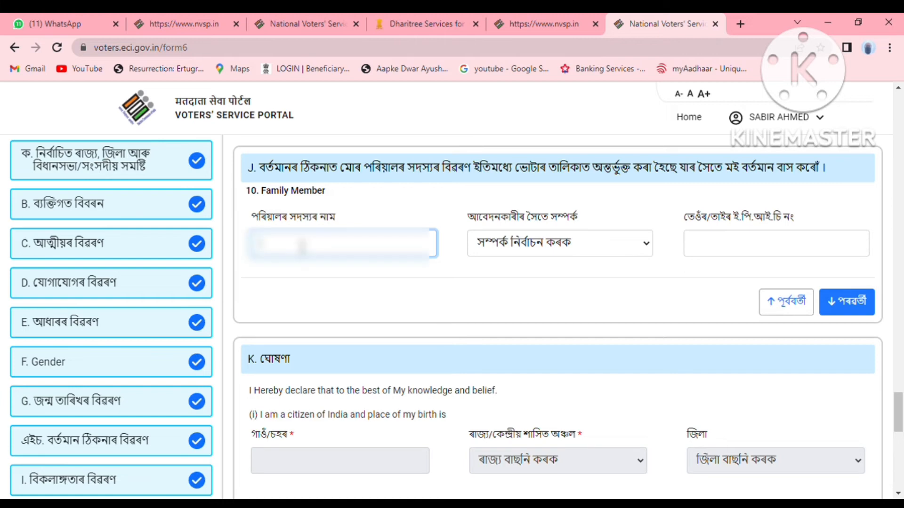
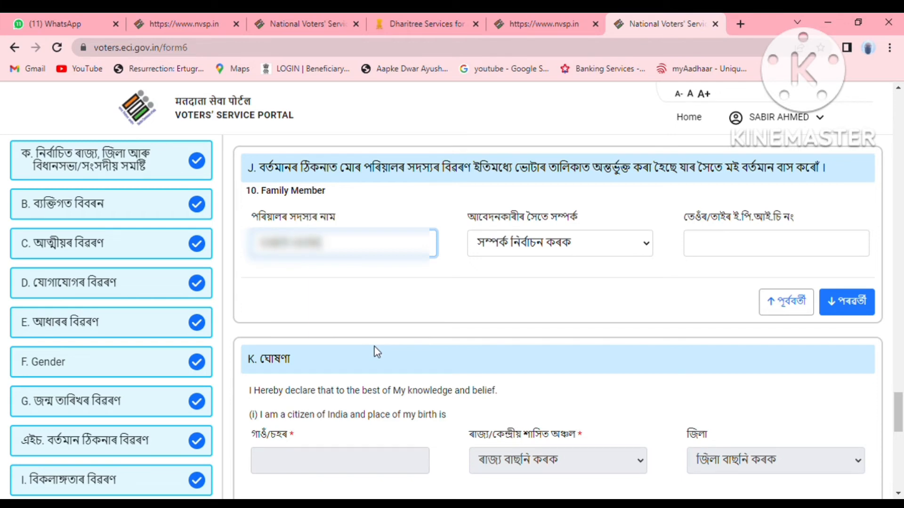
text(D)
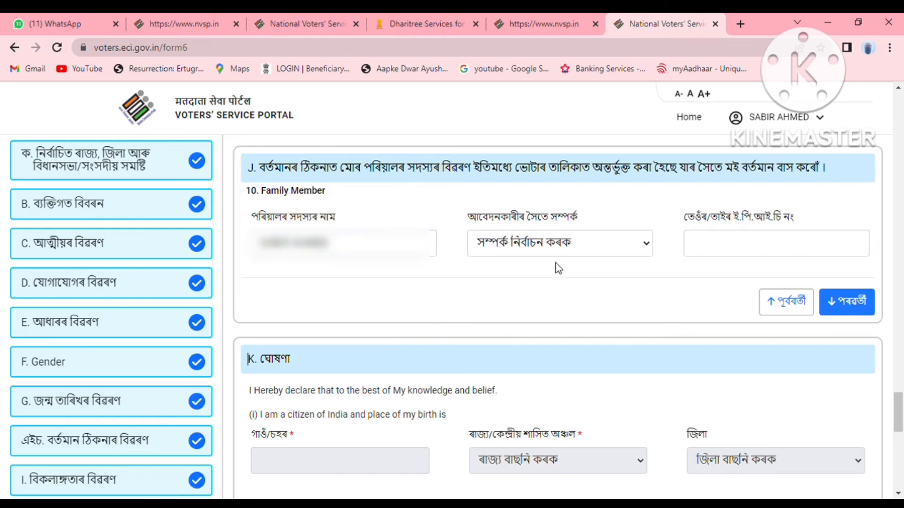
click(574, 241)
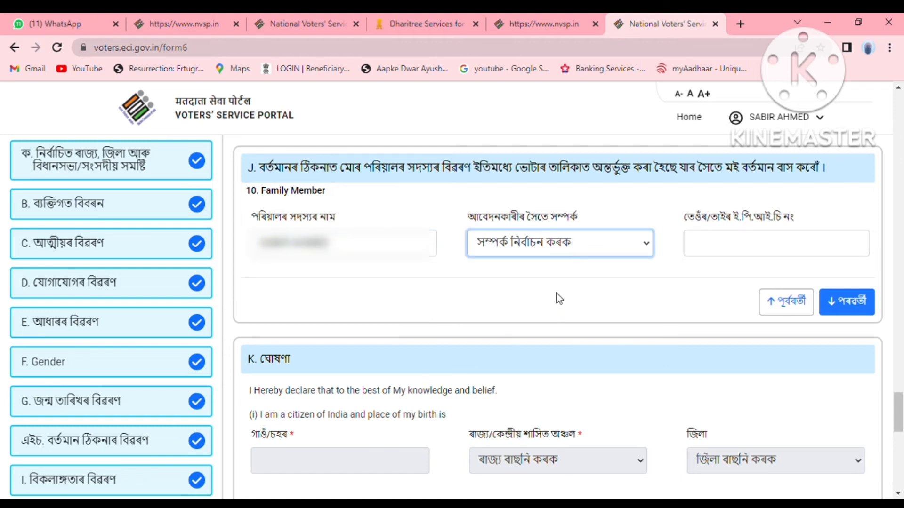
key(h)
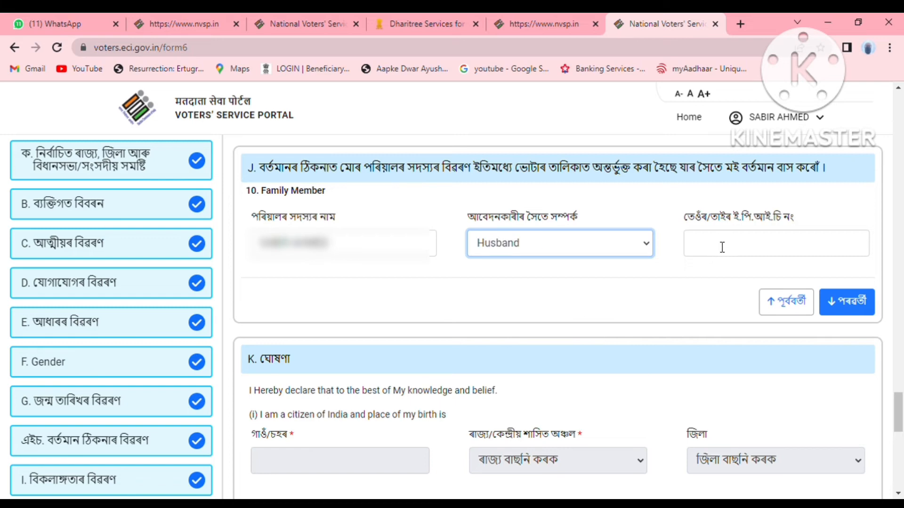
click(722, 247)
text(D)
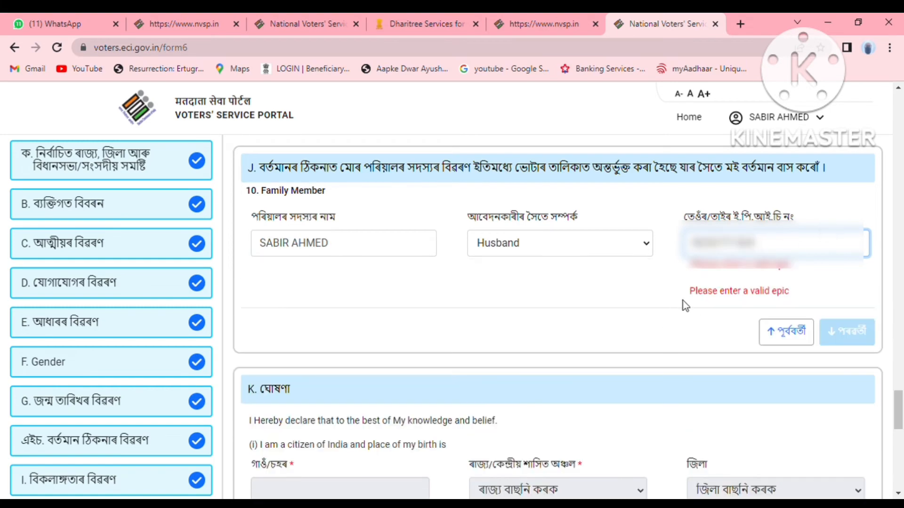
click(710, 290)
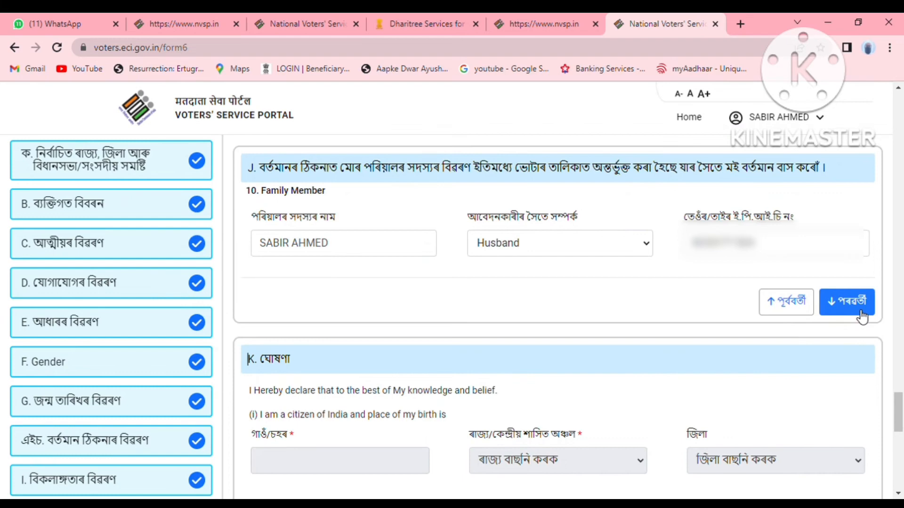
In the declaration, enter the birth village with state Assam and district HOJAI.
click(860, 312)
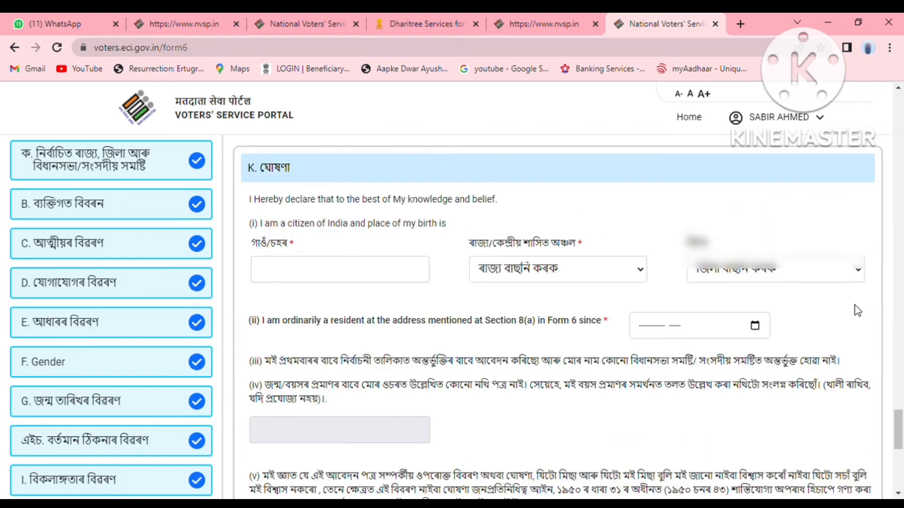
click(370, 280)
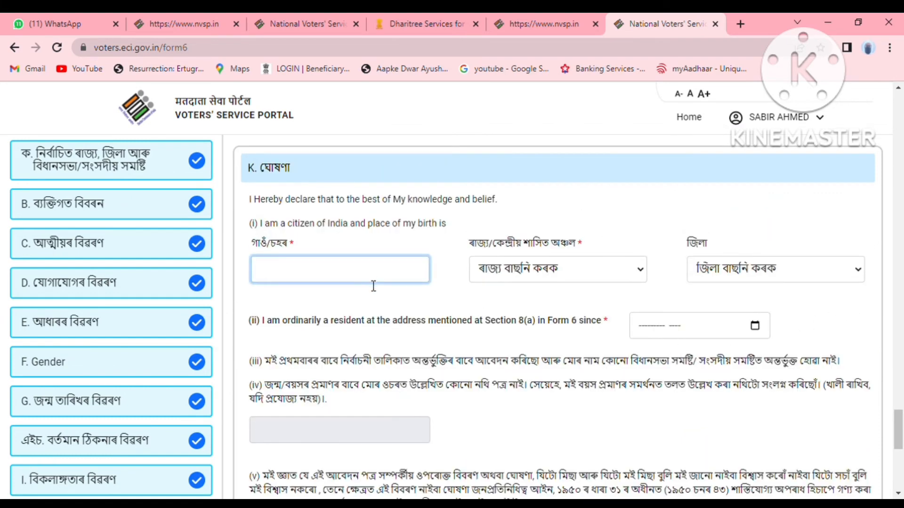
click(365, 307)
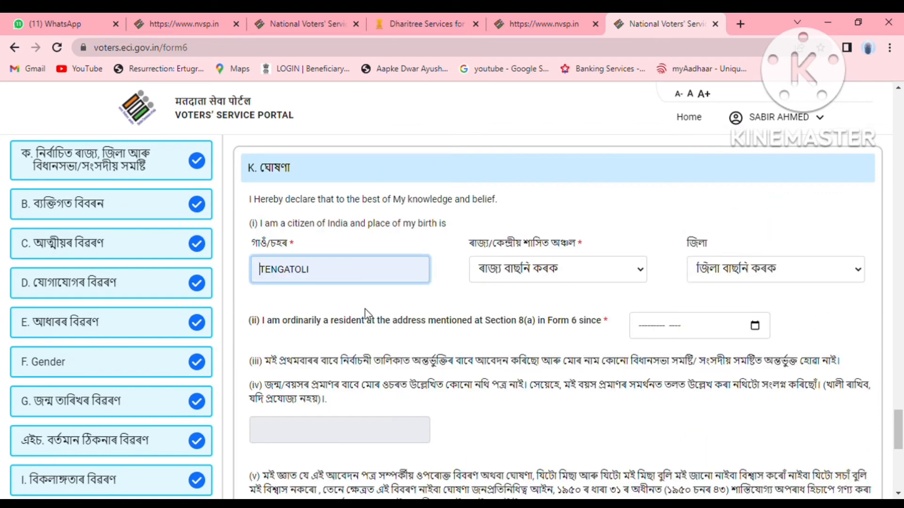
click(597, 273)
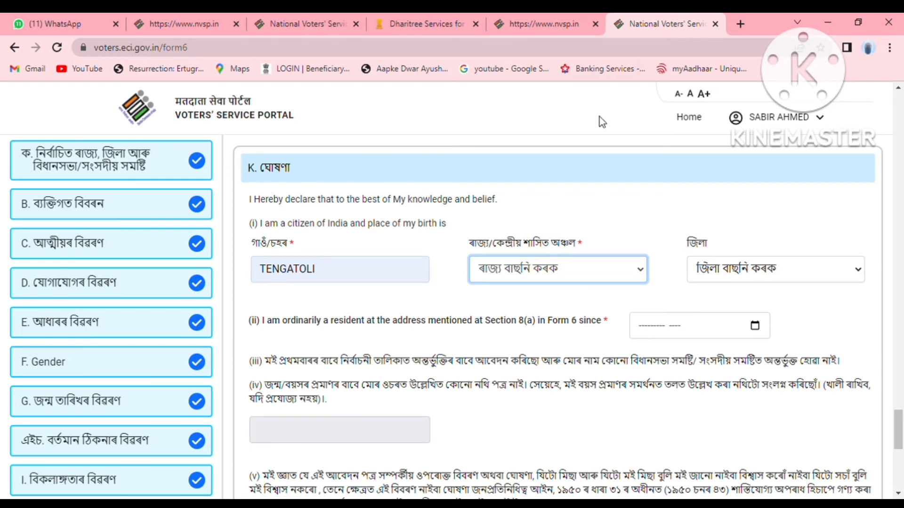
click(597, 116)
click(757, 273)
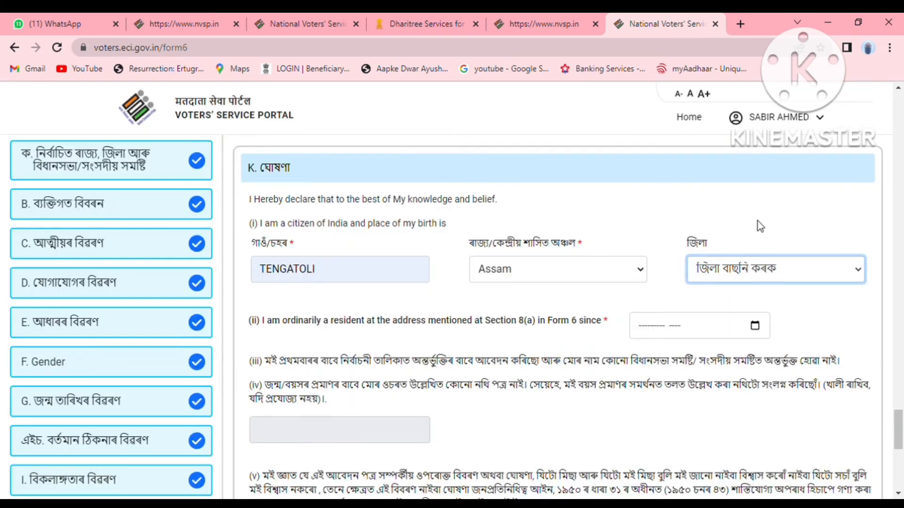
click(753, 264)
Set residence since November 2022, enter the declaration place, and continue to the captcha.
click(740, 331)
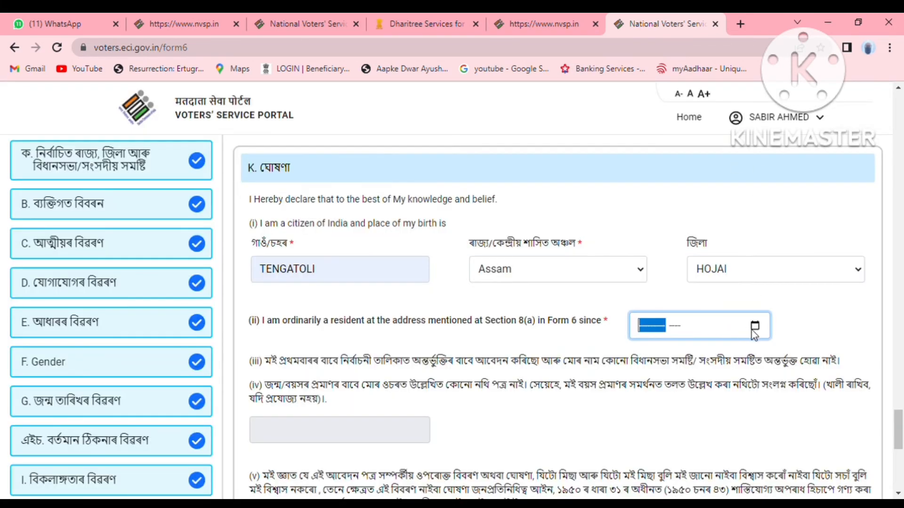
key(Up)
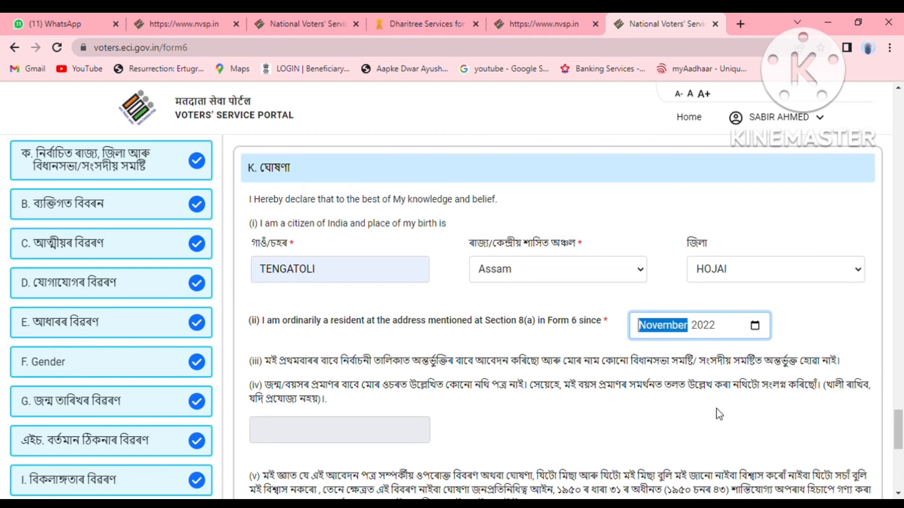
scroll(717, 416, down, 5)
click(349, 298)
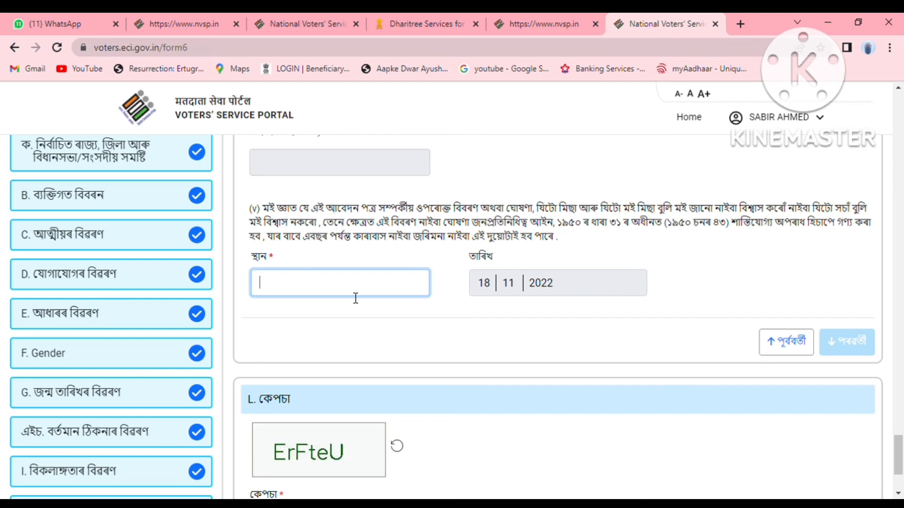
text(TENGATOLI)
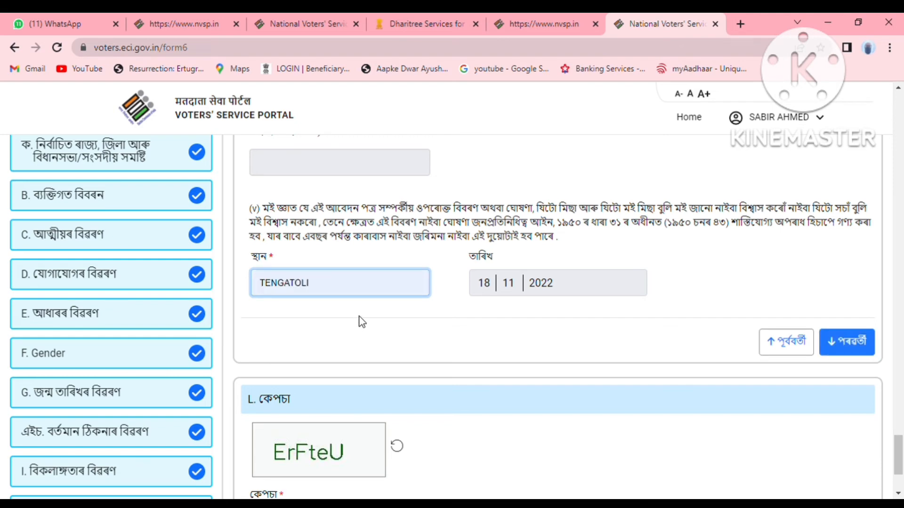
click(858, 343)
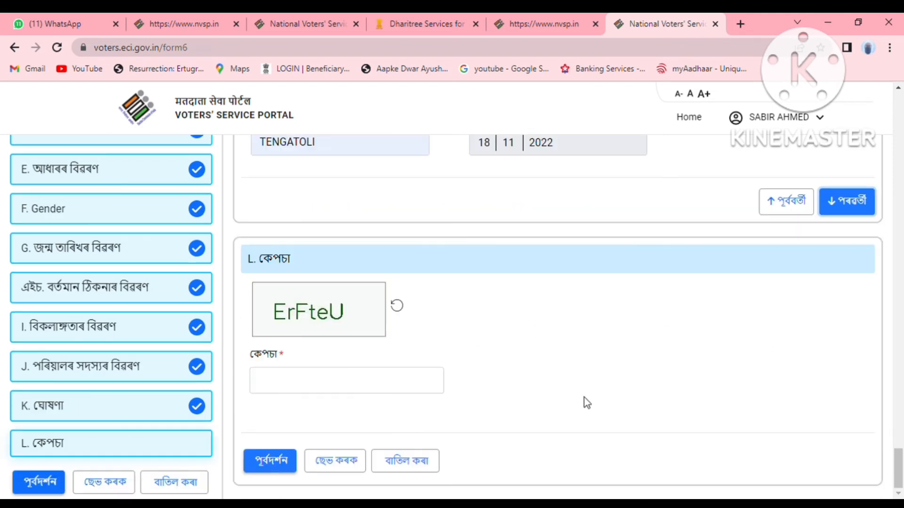
Enter the displayed captcha code in the captcha field.
click(400, 380)
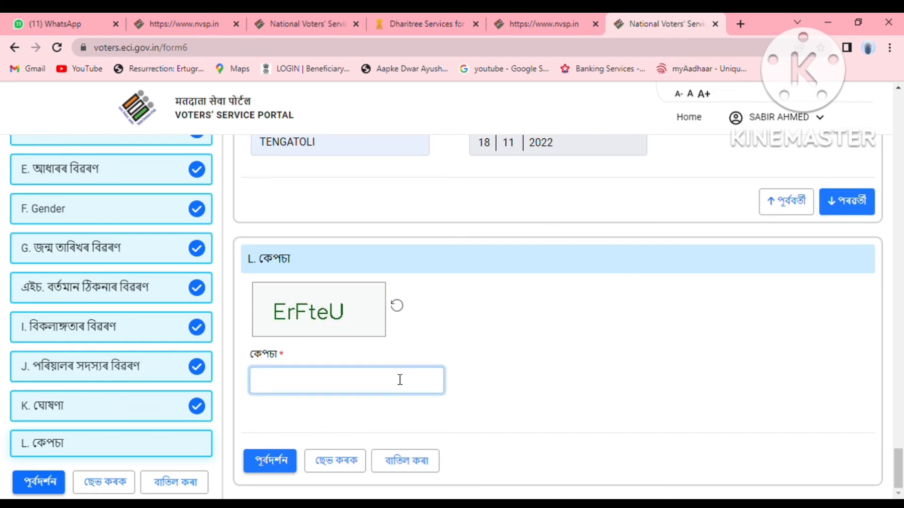
text(E)
text(rFteU)
Review the Form-6 preview from top to bottom, then return to editing the form.
click(285, 466)
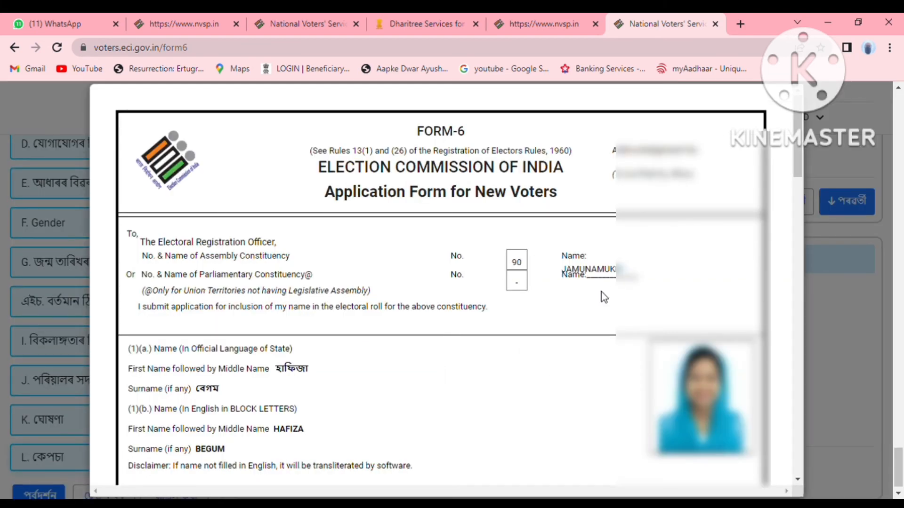
scroll(609, 335, down, 4)
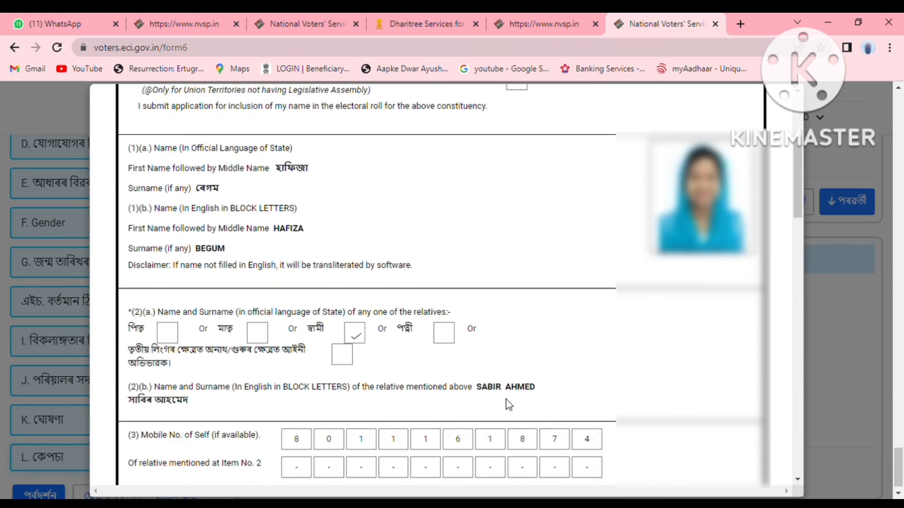
scroll(507, 401, down, 3)
scroll(506, 400, down, 12)
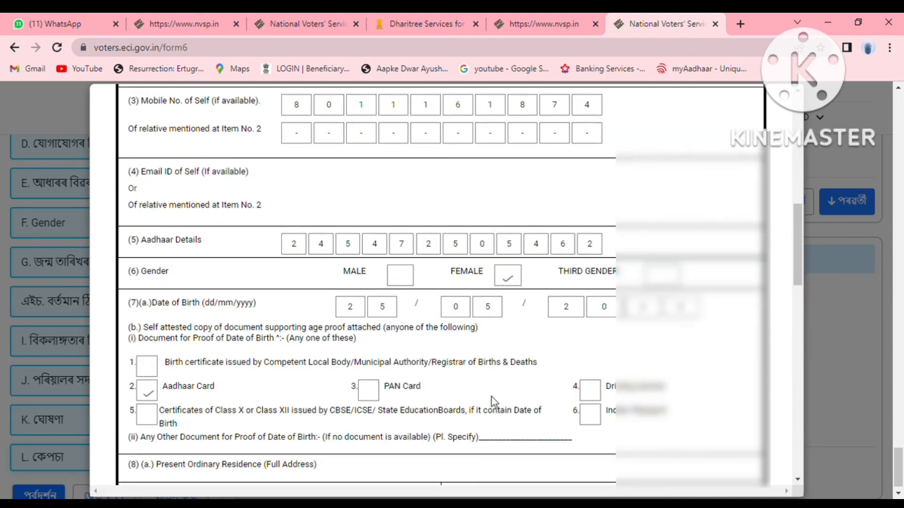
scroll(406, 386, down, 10)
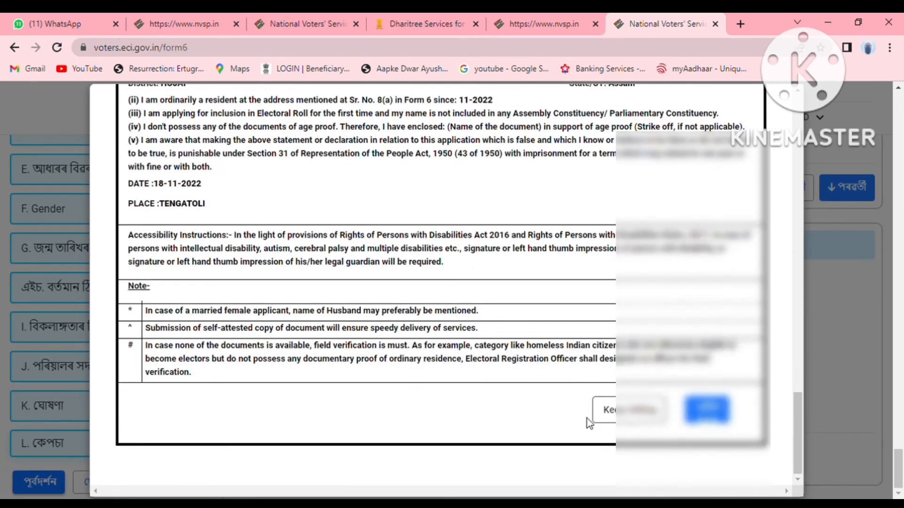
click(706, 408)
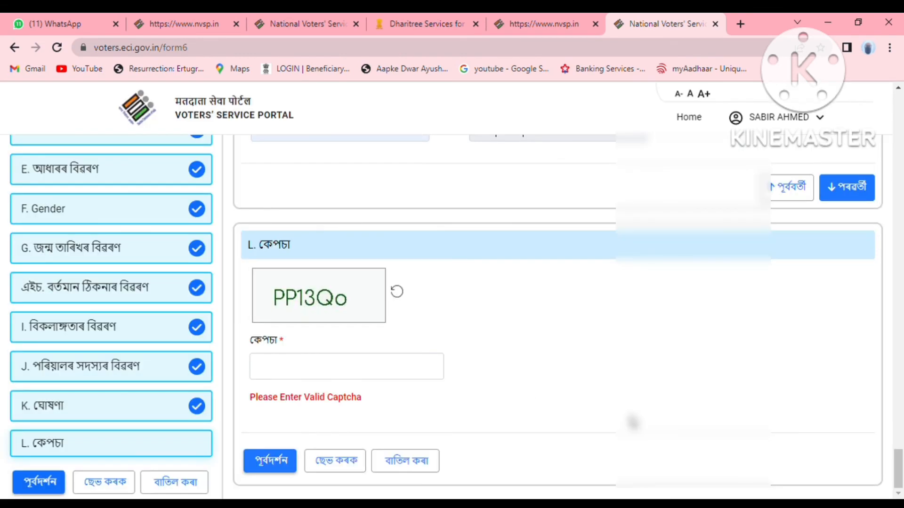
Type the newly shown captcha code into the captcha field to clear the invalid-captcha warning.
scroll(494, 391, up, 4)
scroll(503, 393, up, 10)
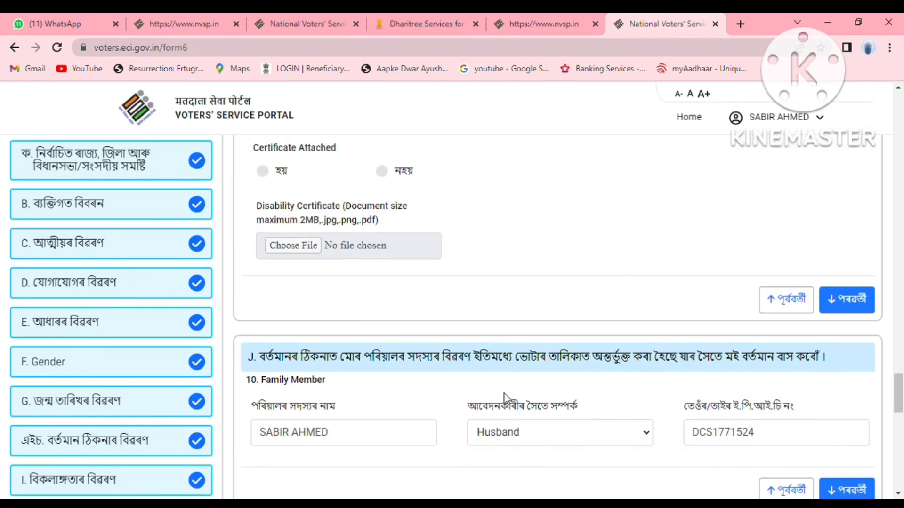
scroll(504, 394, down, 5)
scroll(504, 394, up, 5)
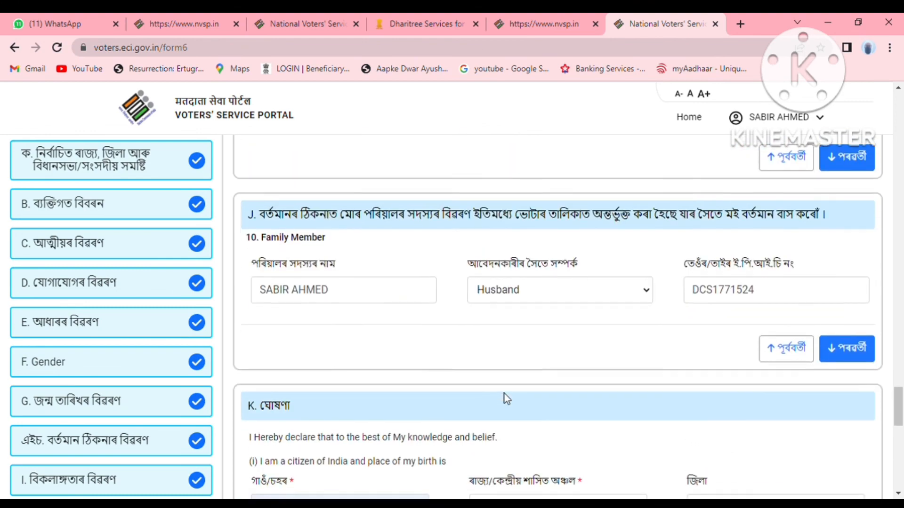
scroll(504, 394, down, 12)
scroll(505, 394, down, 2)
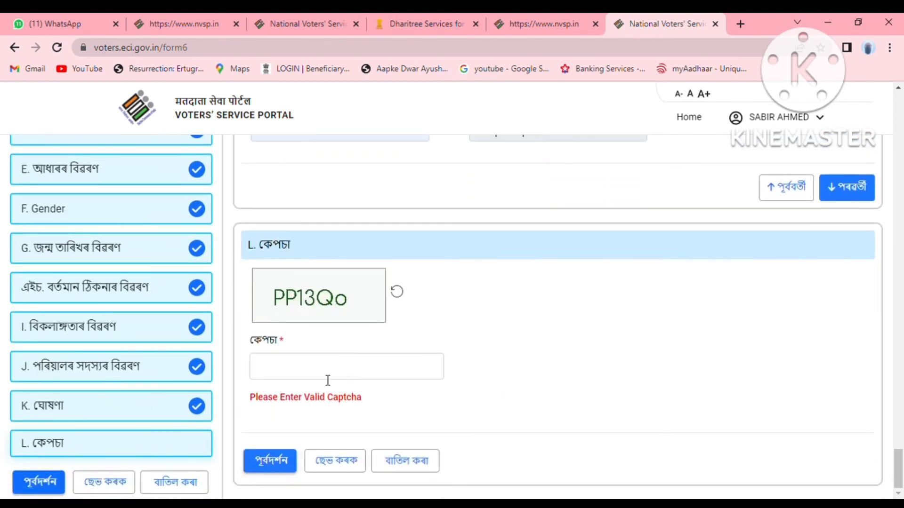
scroll(603, 377, up, 10)
scroll(609, 382, up, 3)
scroll(606, 390, down, 12)
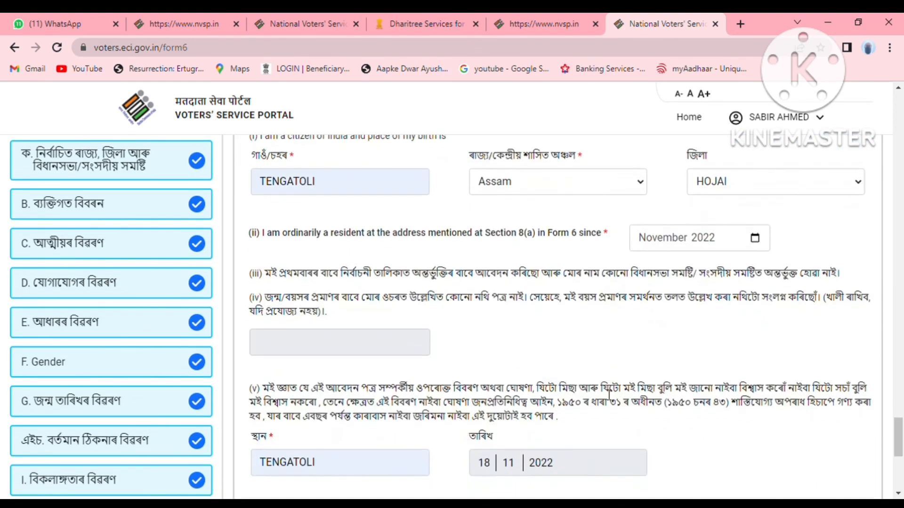
click(404, 442)
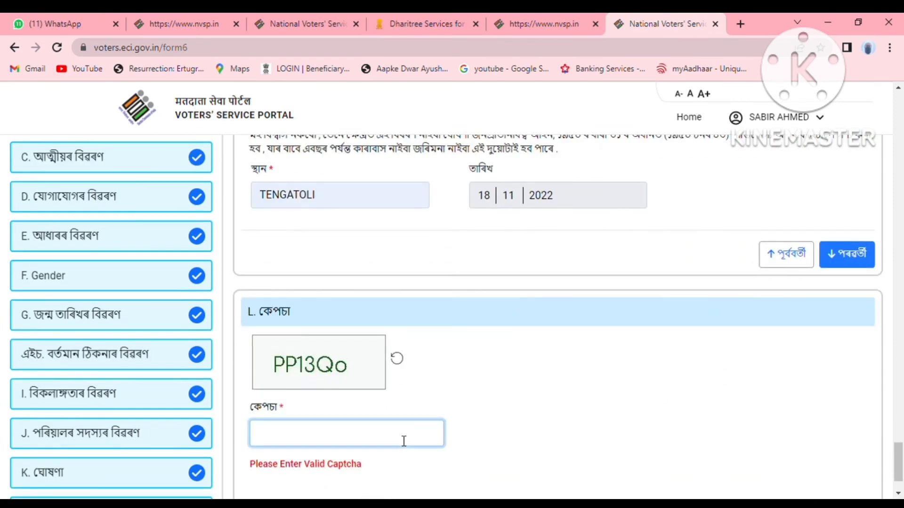
text(PP13)
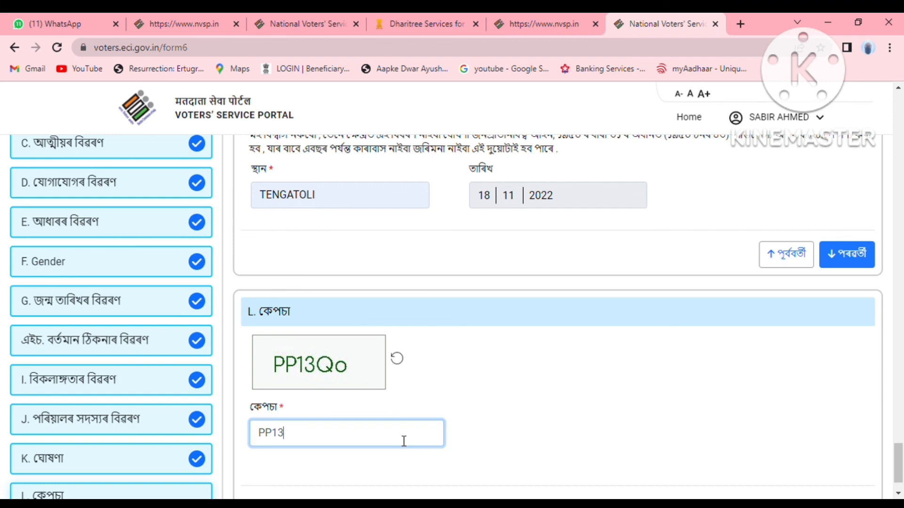
text(Qo)
scroll(406, 441, down, 1)
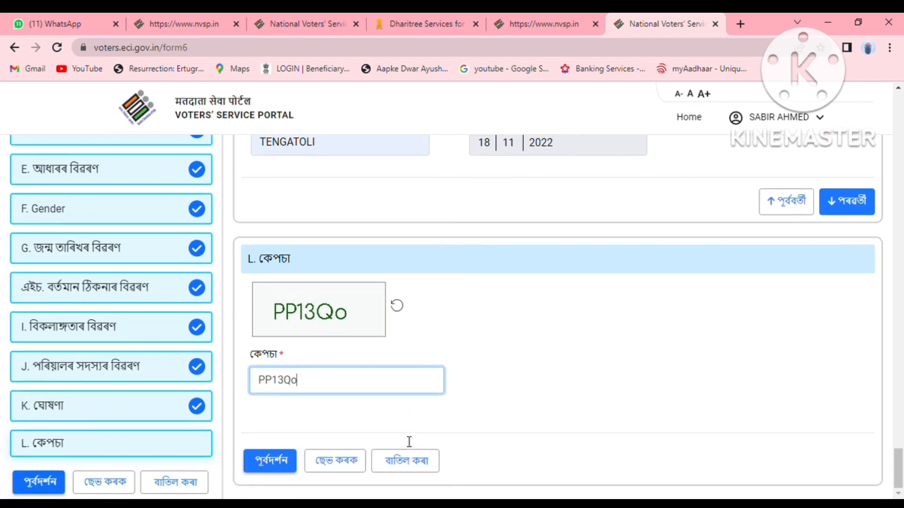
Reopen the Form-6 preview and scroll down to the address and residence-proof details.
click(269, 460)
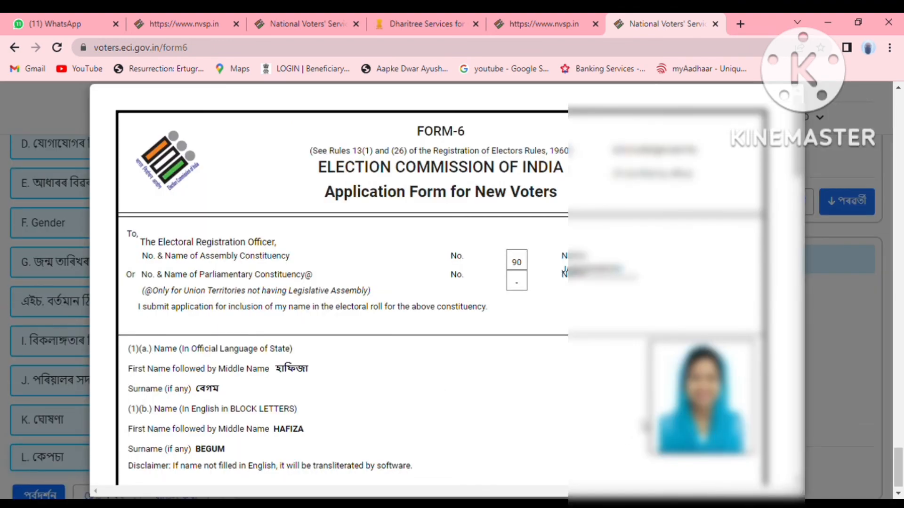
scroll(530, 444, down, 10)
scroll(530, 444, down, 15)
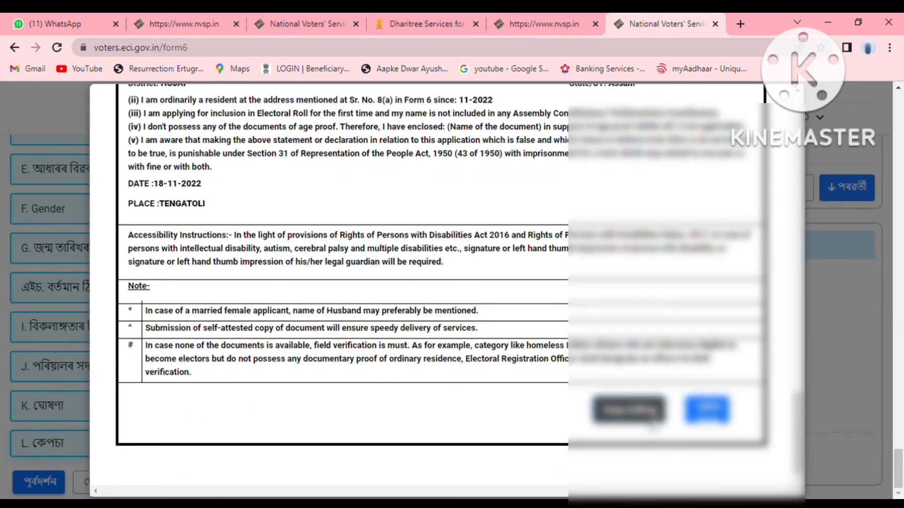
scroll(554, 438, up, 20)
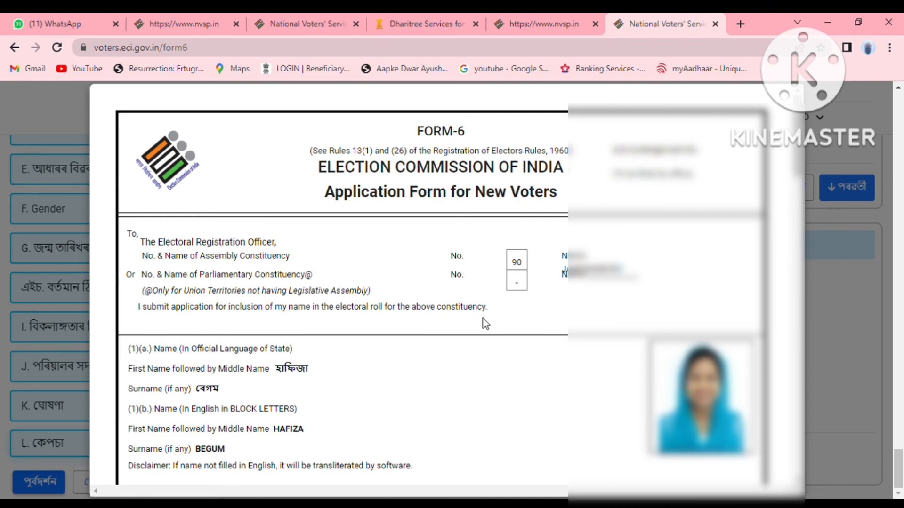
scroll(483, 318, down, 14)
scroll(498, 330, down, 5)
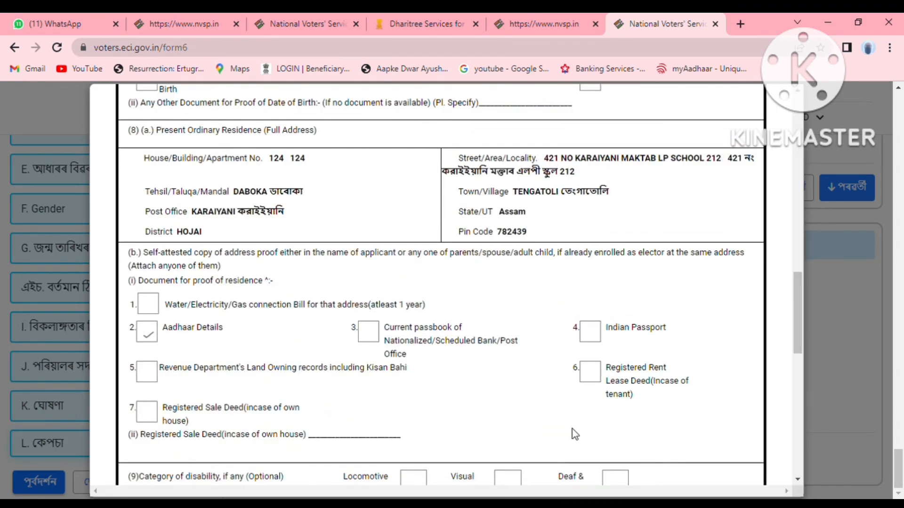